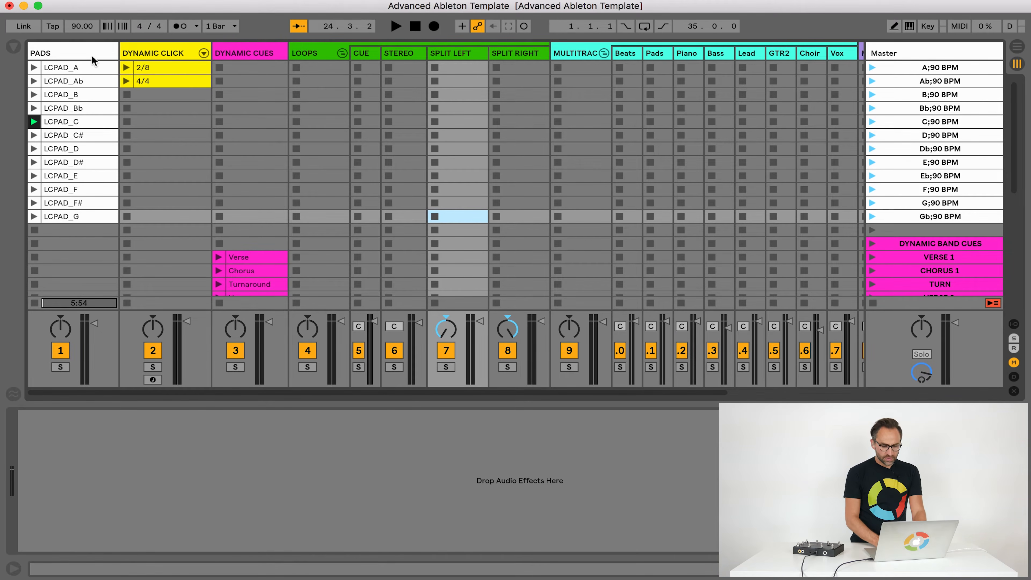
# Audition the LCPAD_A, LCPAD_Ab, LCPAD_B and LCPAD_C clips in the PADS track and open LCPAD_C's clip details
pyautogui.click(84, 54)
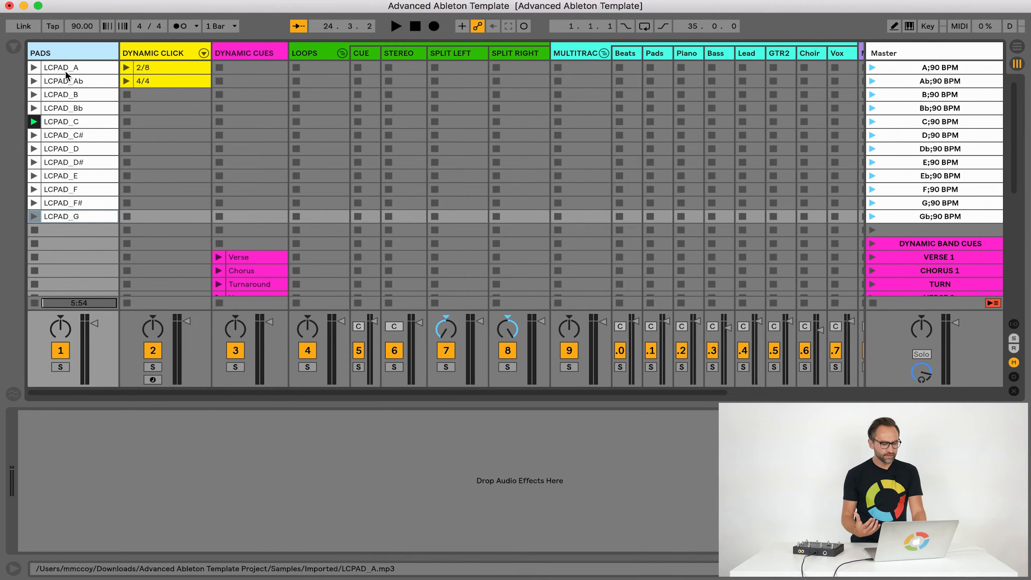
pyautogui.click(34, 68)
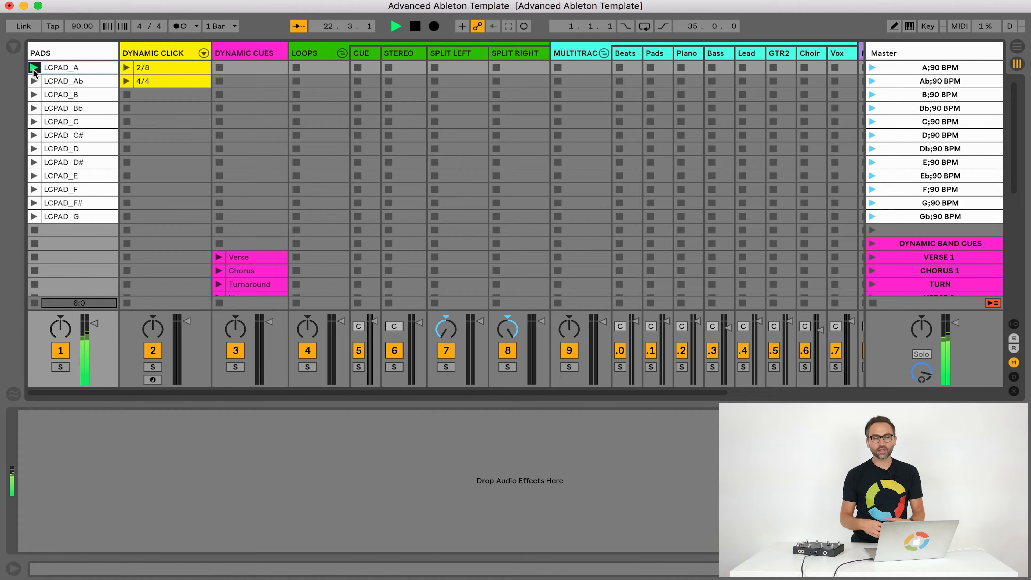
pyautogui.click(34, 82)
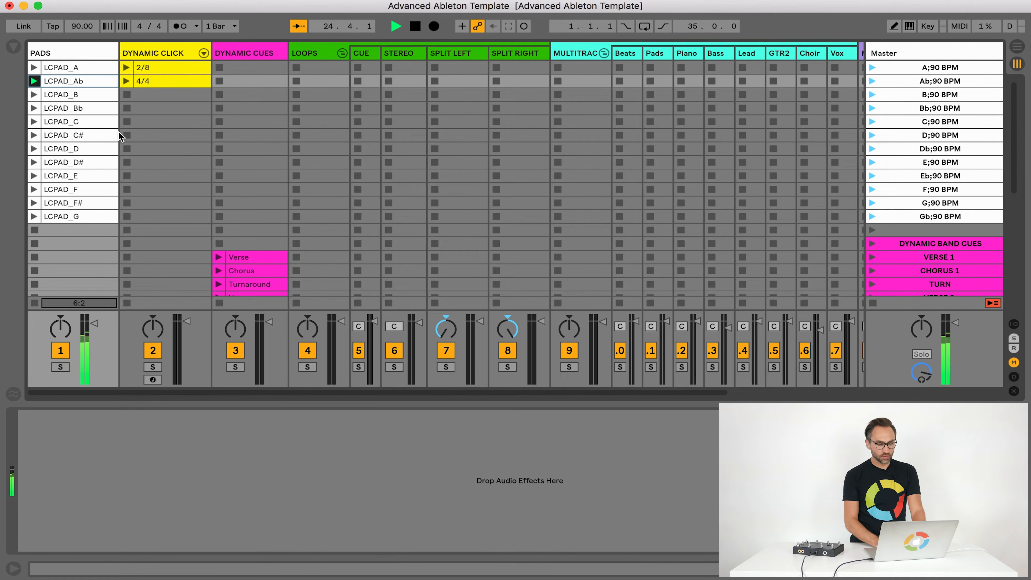
pyautogui.click(34, 94)
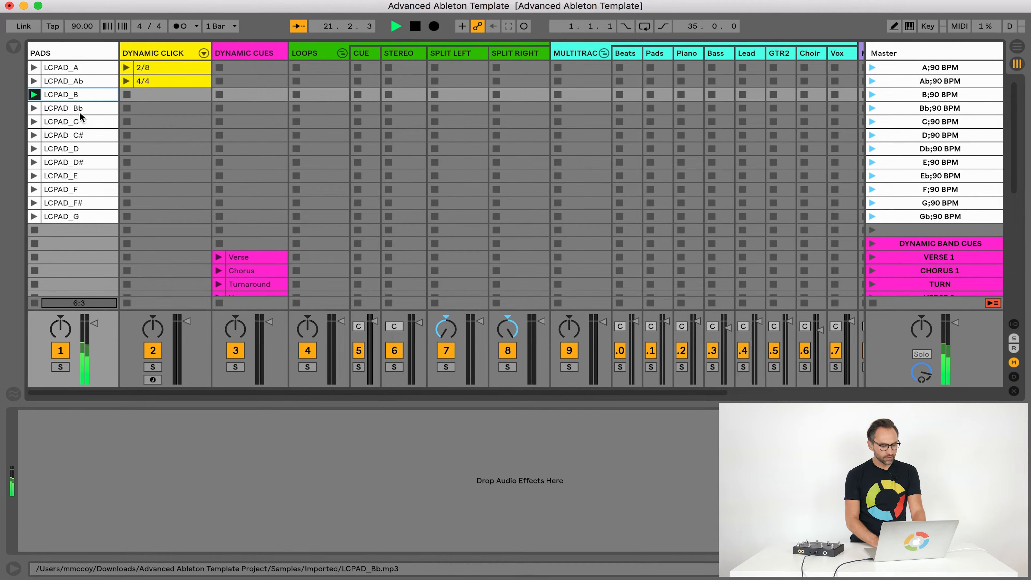
pyautogui.click(34, 121)
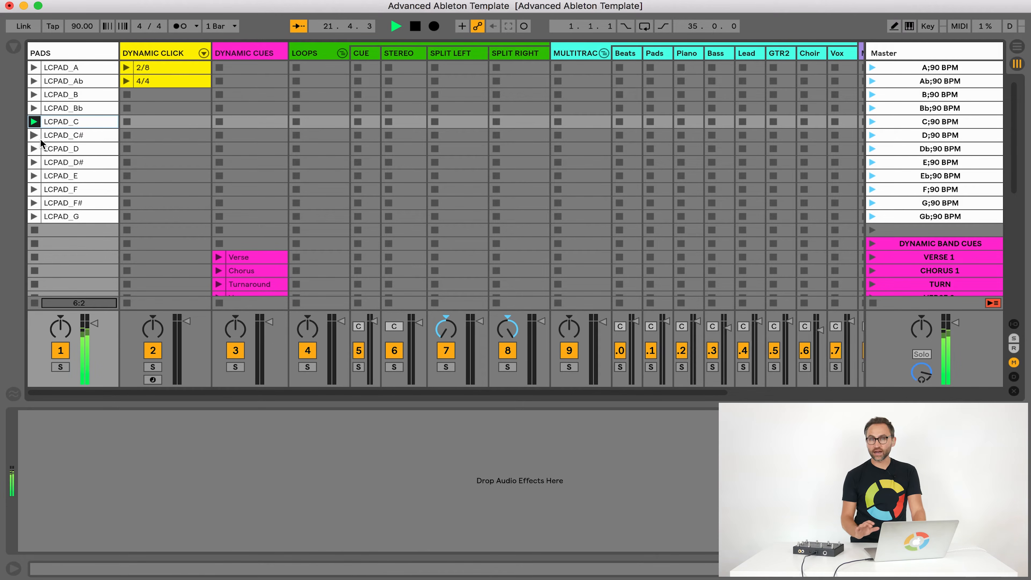
pyautogui.click(80, 126)
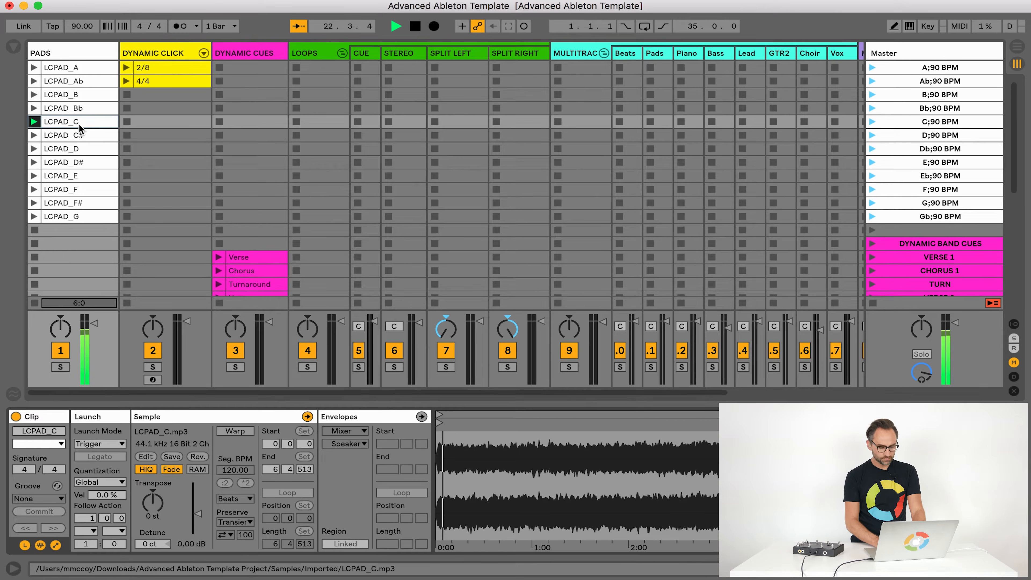
# Stop the pad clip, turn on the metronome and play it from the empty scene above DYNAMIC BAND CUES
pyautogui.click(134, 124)
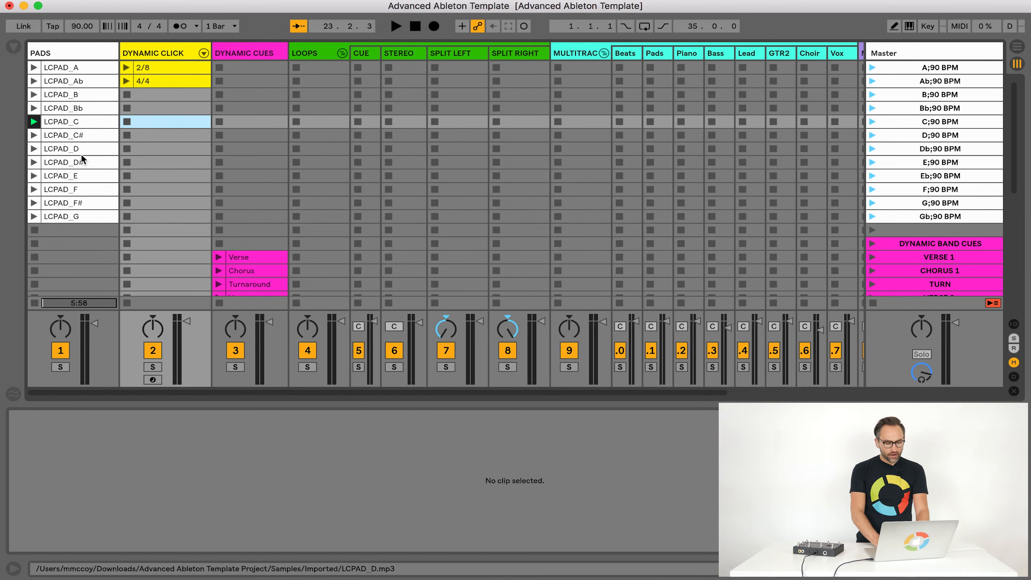
pyautogui.click(145, 52)
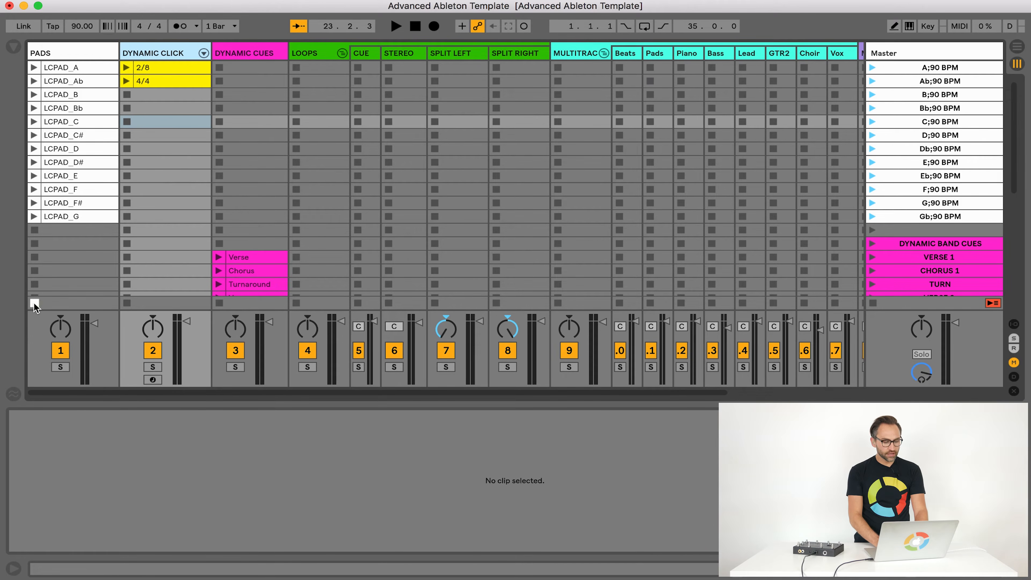
pyautogui.click(200, 135)
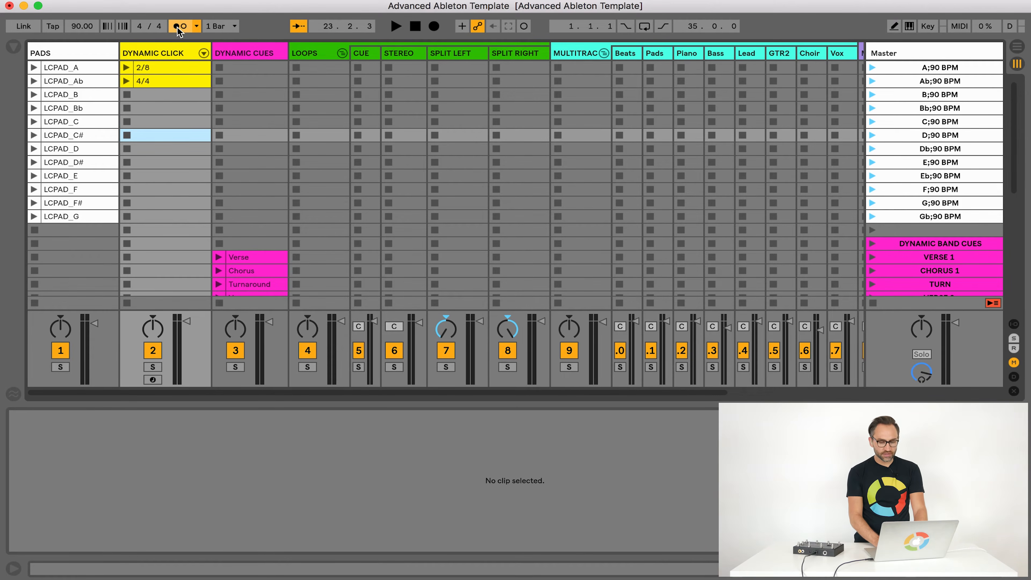
pyautogui.click(872, 230)
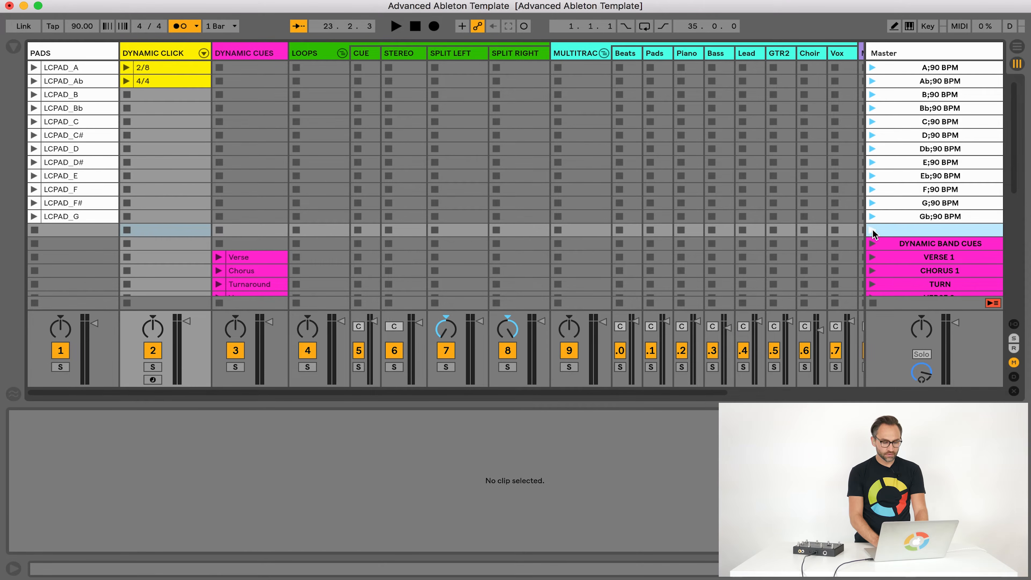
pyautogui.press('space')
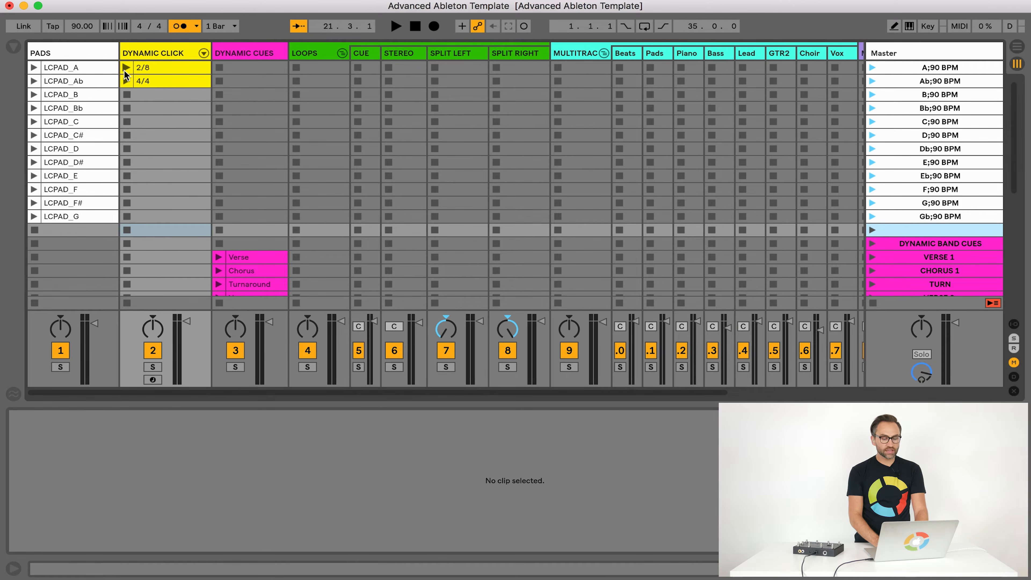
# Play the 2/8 and 4/4 clips in the DYNAMIC CLICK track and compare their click note patterns
pyautogui.click(140, 69)
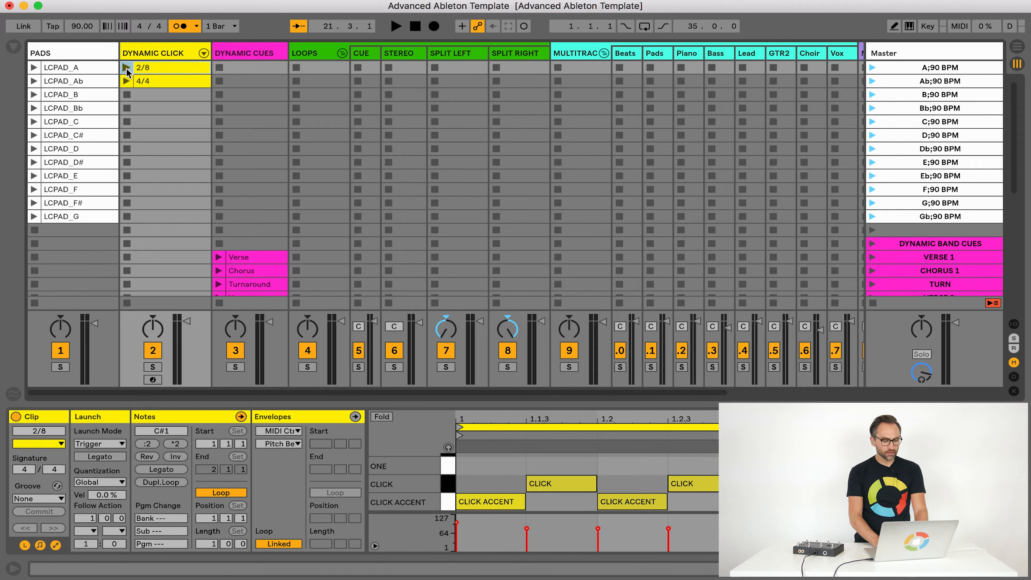
pyautogui.click(126, 68)
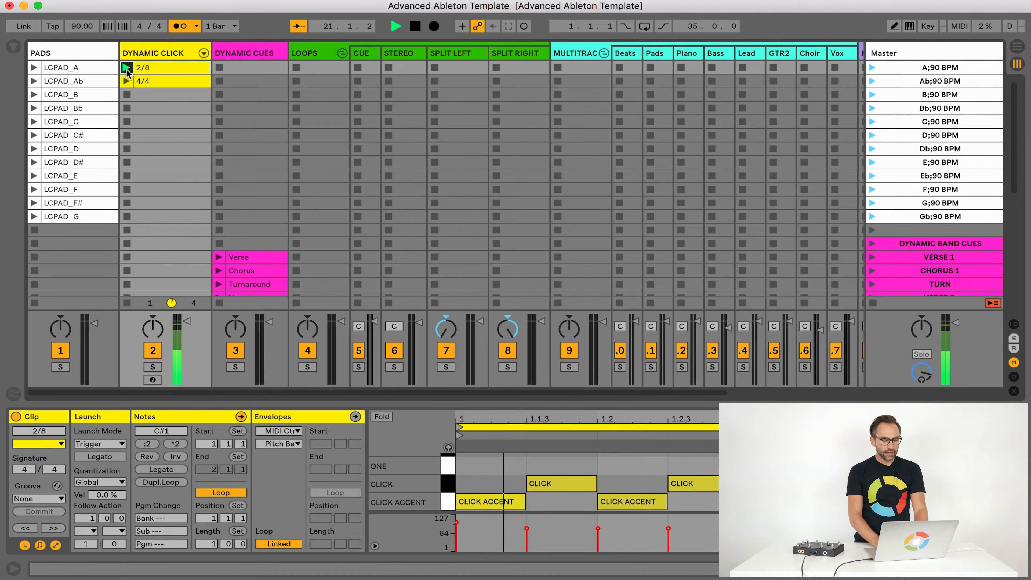
pyautogui.click(137, 82)
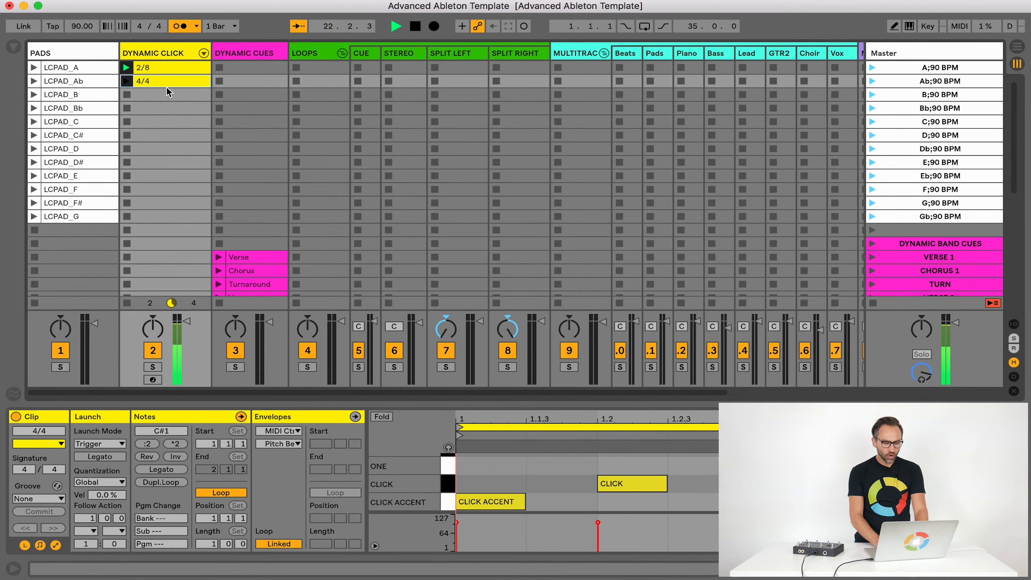
pyautogui.click(150, 69)
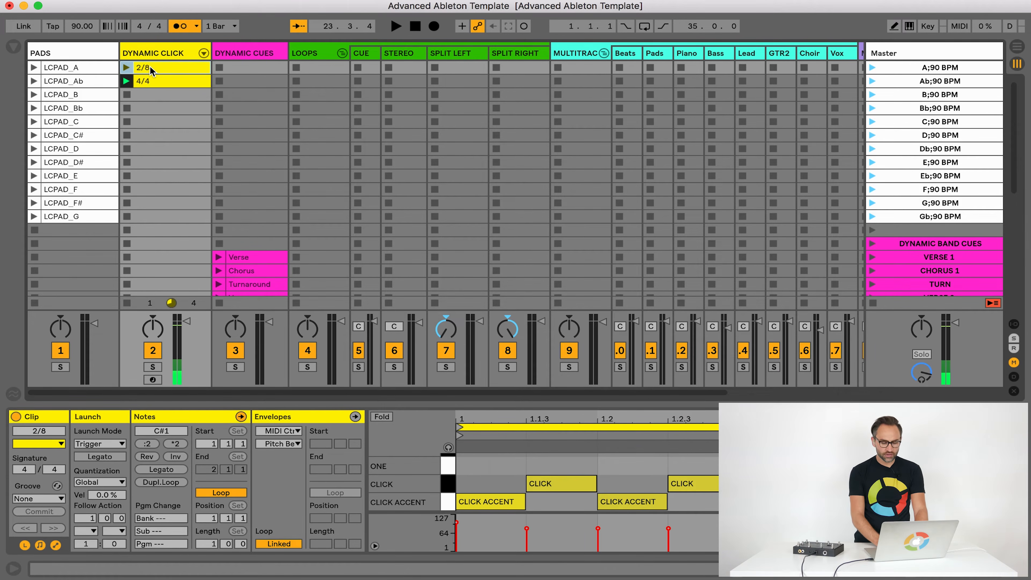
pyautogui.click(148, 85)
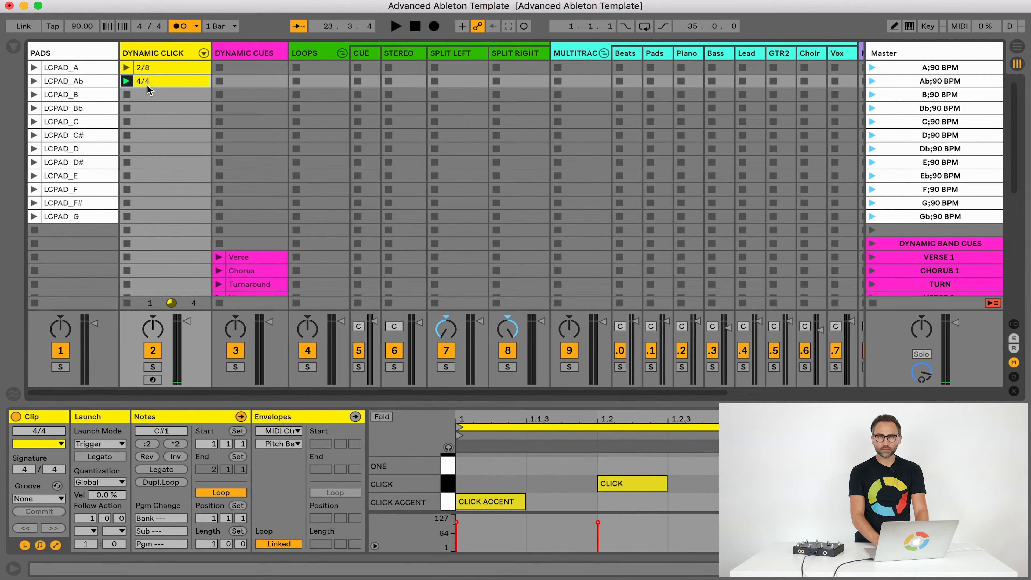
# Create an empty MIDI clip in the third DYNAMIC CLICK slot, view its named cue and click lanes, and delete it
pyautogui.doubleClick(155, 96)
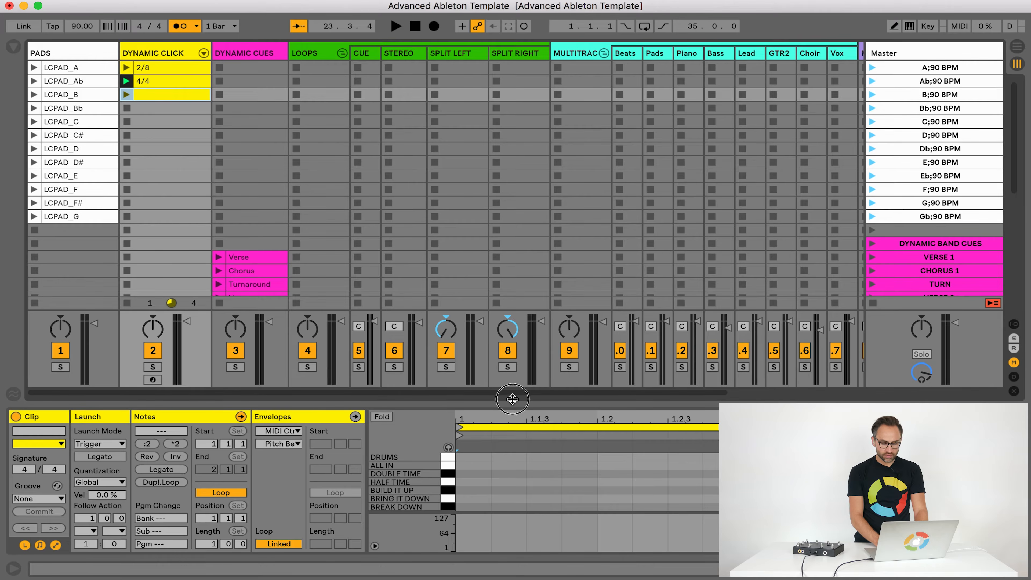
pyautogui.moveTo(513, 402); pyautogui.dragTo(508, 309)
pyautogui.click(448, 351)
pyautogui.press('b')
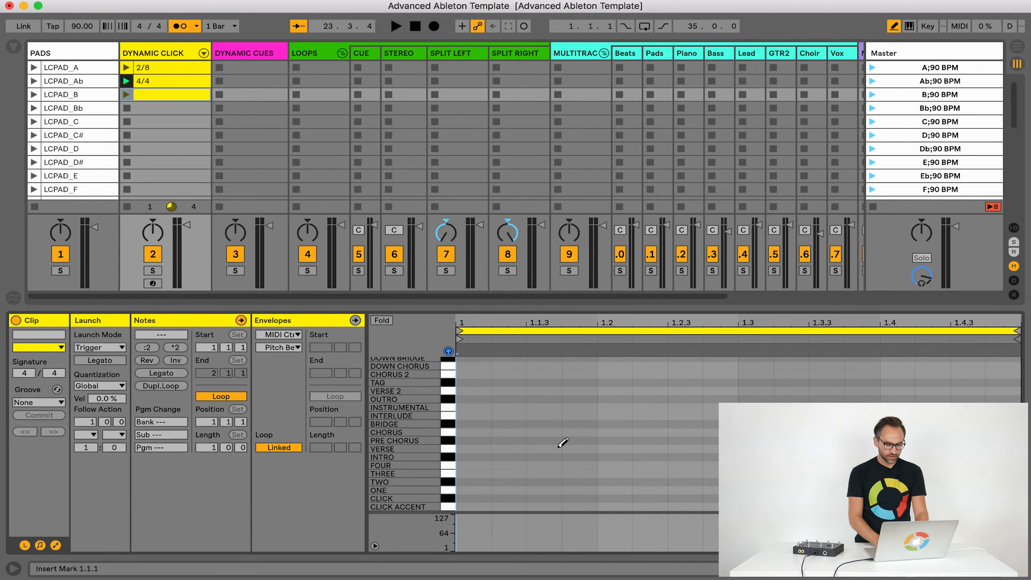
pyautogui.click(448, 351)
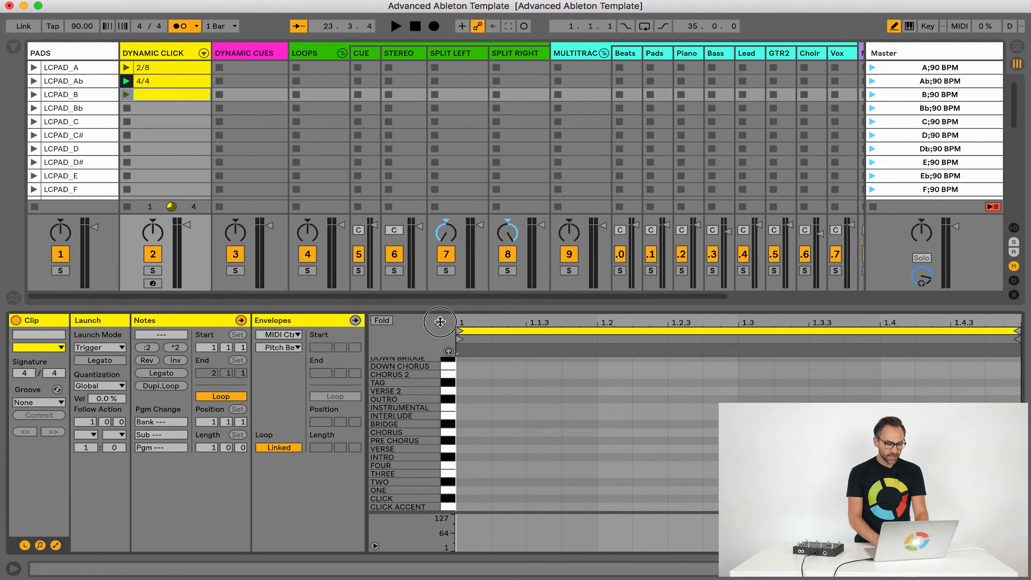
pyautogui.moveTo(443, 310); pyautogui.dragTo(443, 407)
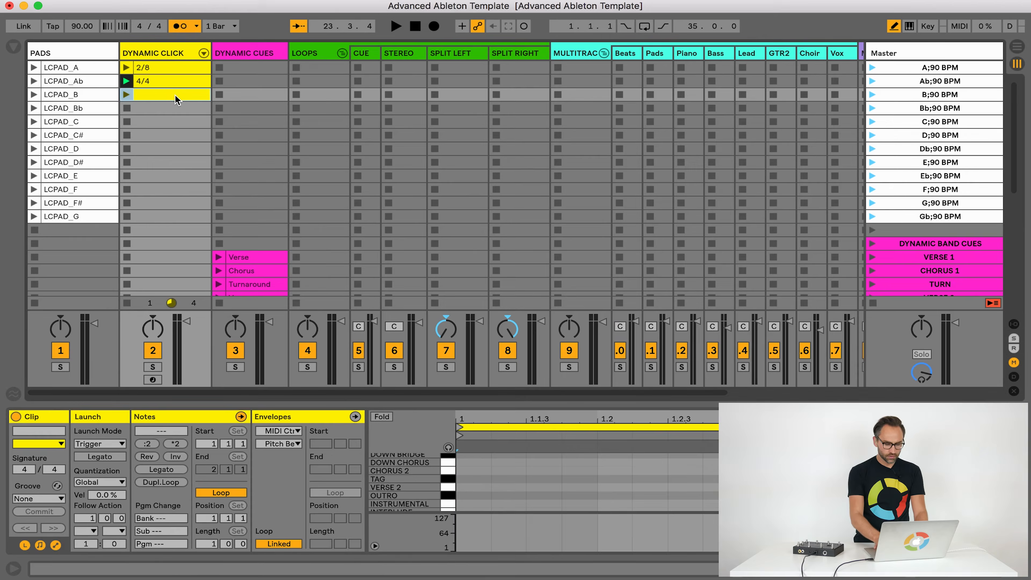
pyautogui.press('Delete')
# Audition the Verse, Chorus, Turnaround and Bridge cue clips in the DYNAMIC CUES track, and stop playback
pyautogui.click(250, 96)
pyautogui.click(250, 56)
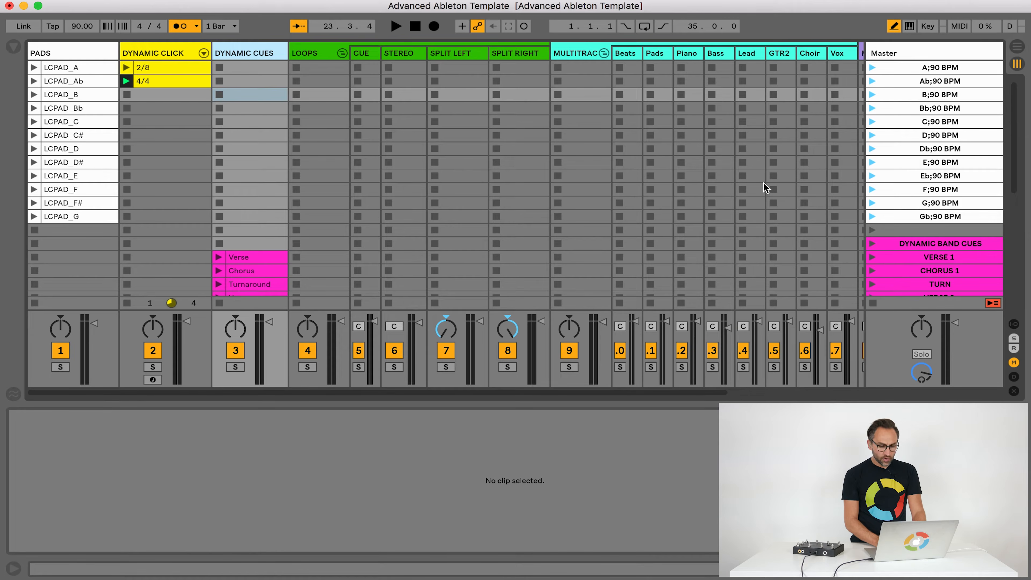
pyautogui.click(878, 230)
pyautogui.scroll(-5, 249, 204)
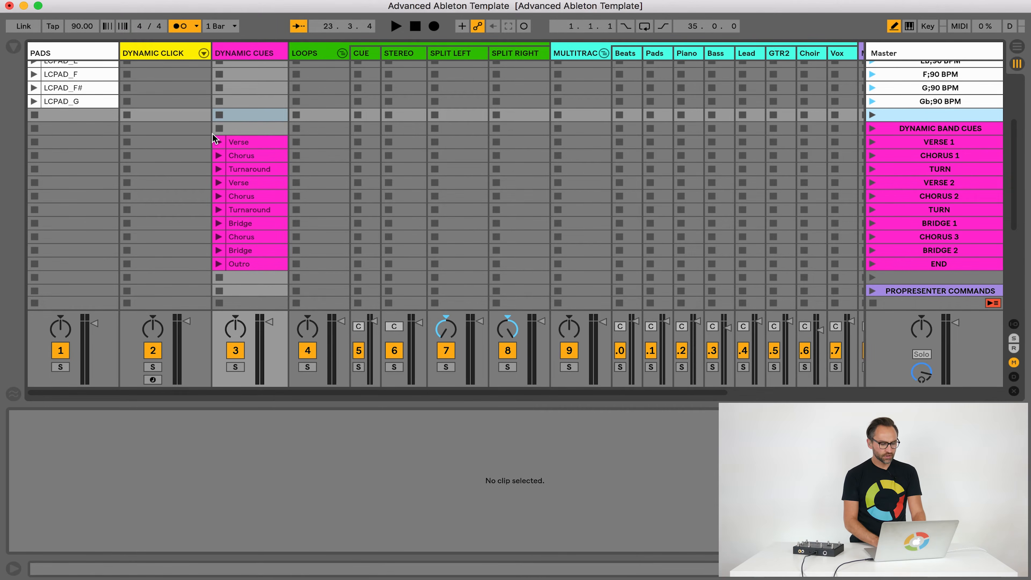
pyautogui.click(219, 142)
pyautogui.click(219, 156)
pyautogui.click(218, 169)
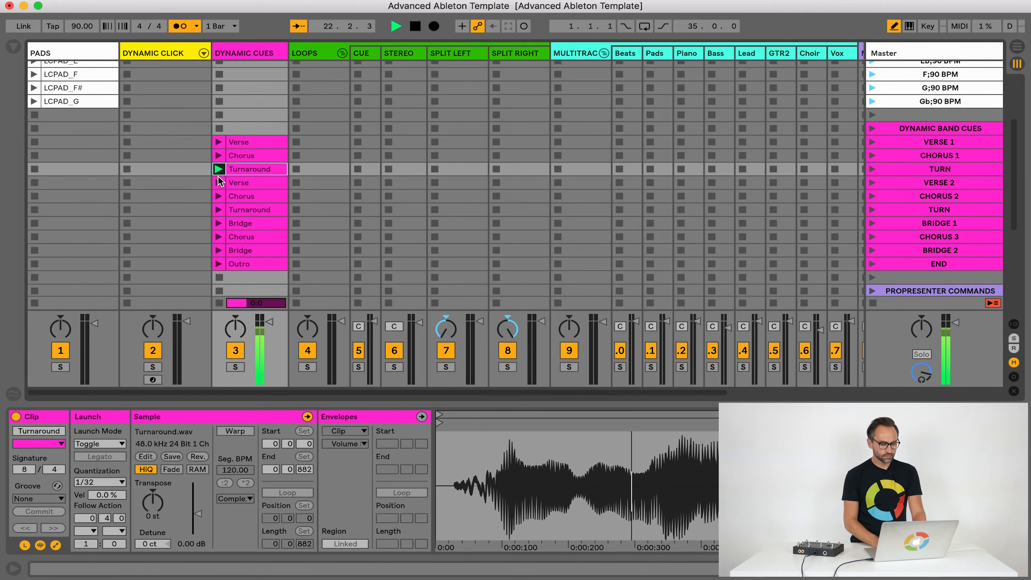
pyautogui.click(219, 182)
pyautogui.click(219, 222)
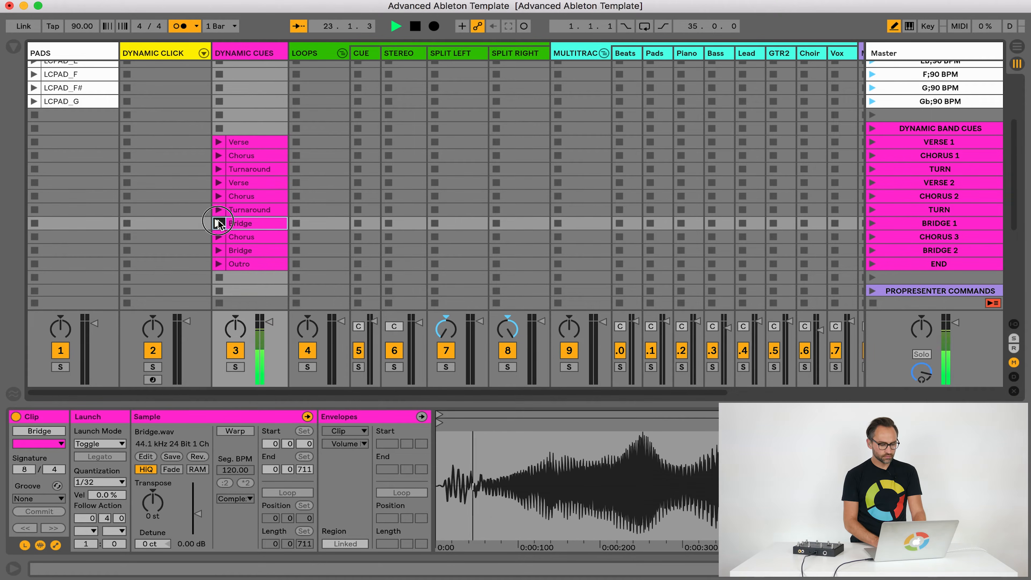
pyautogui.click(218, 237)
pyautogui.click(250, 115)
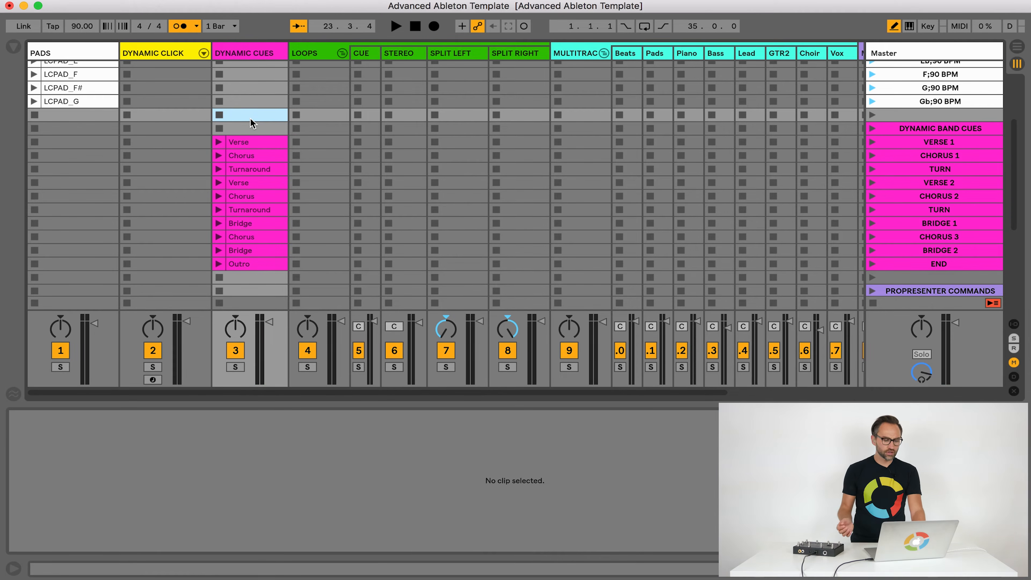
# Examine the LOOPS group with its cue, stereo and split tracks, and the multitracks group
pyautogui.click(334, 125)
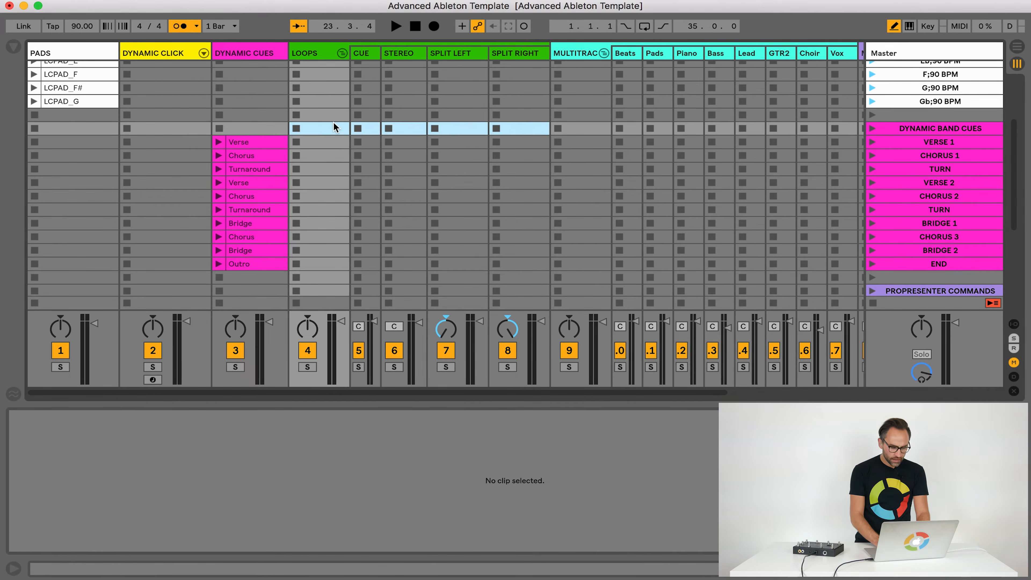
pyautogui.scroll(5, 335, 126)
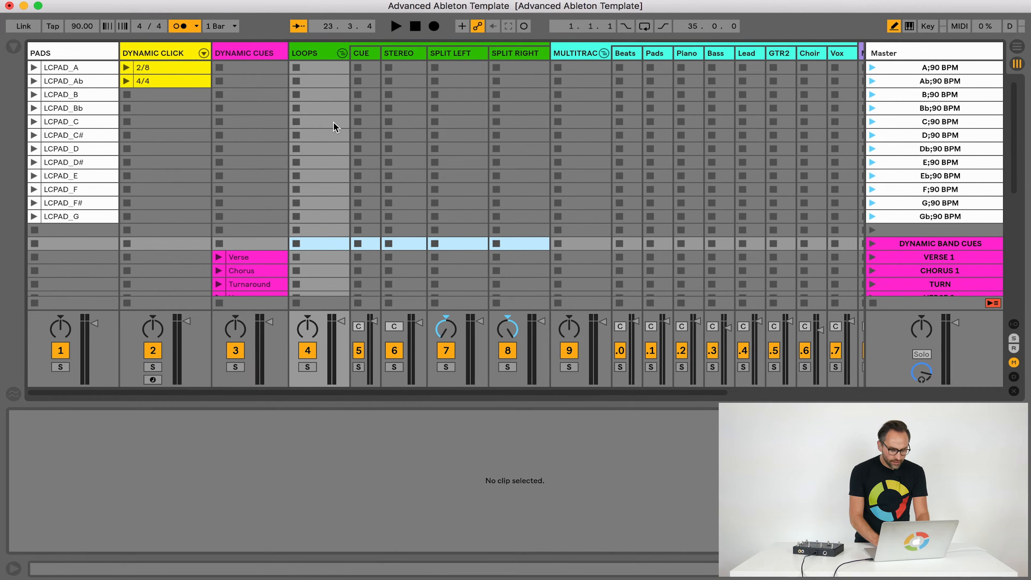
pyautogui.click(316, 54)
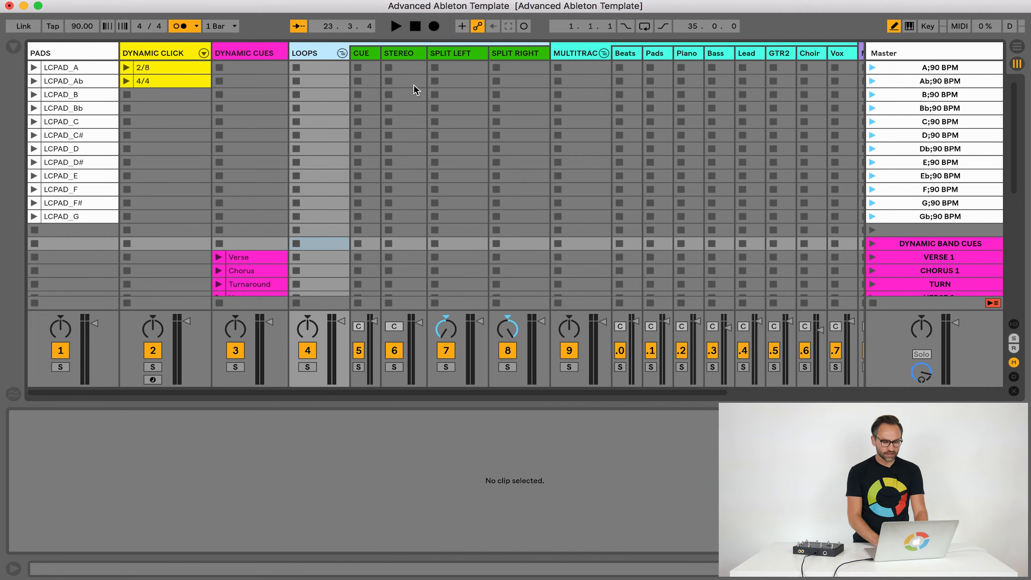
pyautogui.hscroll(5, 415, 86)
pyautogui.click(394, 55)
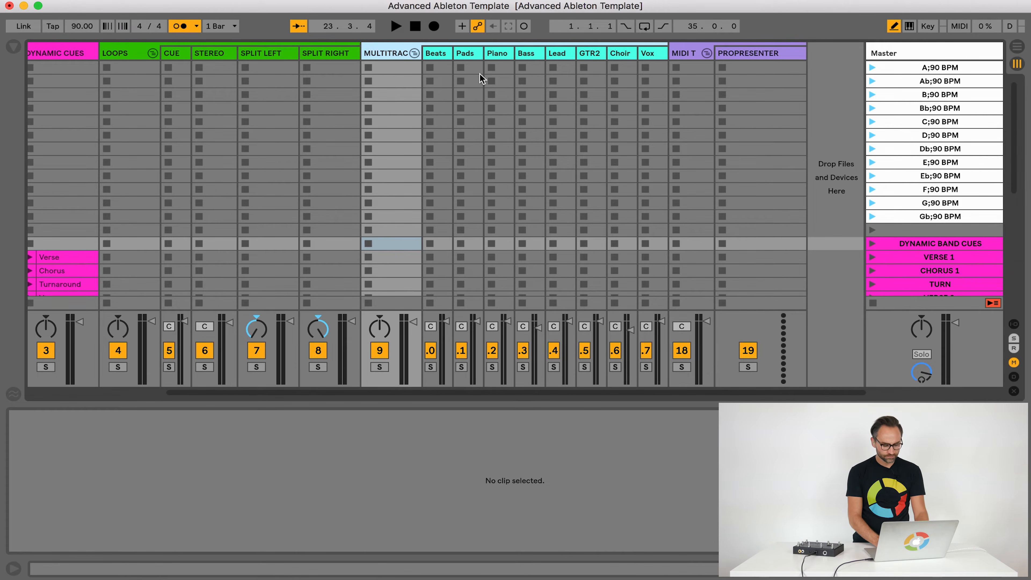
# Examine the MIDI track group and the PROPRESENTER track inside it
pyautogui.click(692, 48)
pyautogui.click(746, 53)
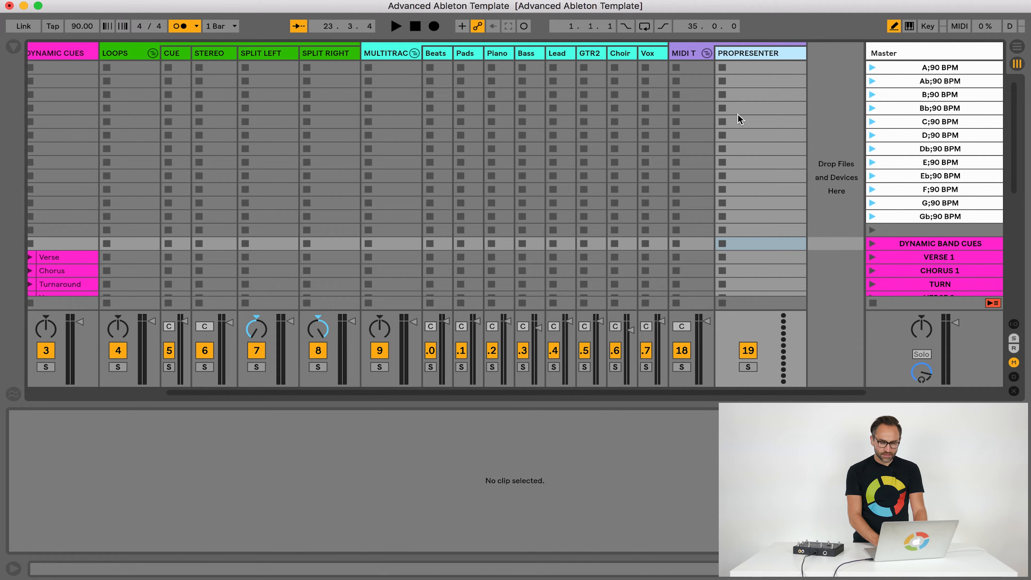
pyautogui.click(682, 57)
pyautogui.click(746, 56)
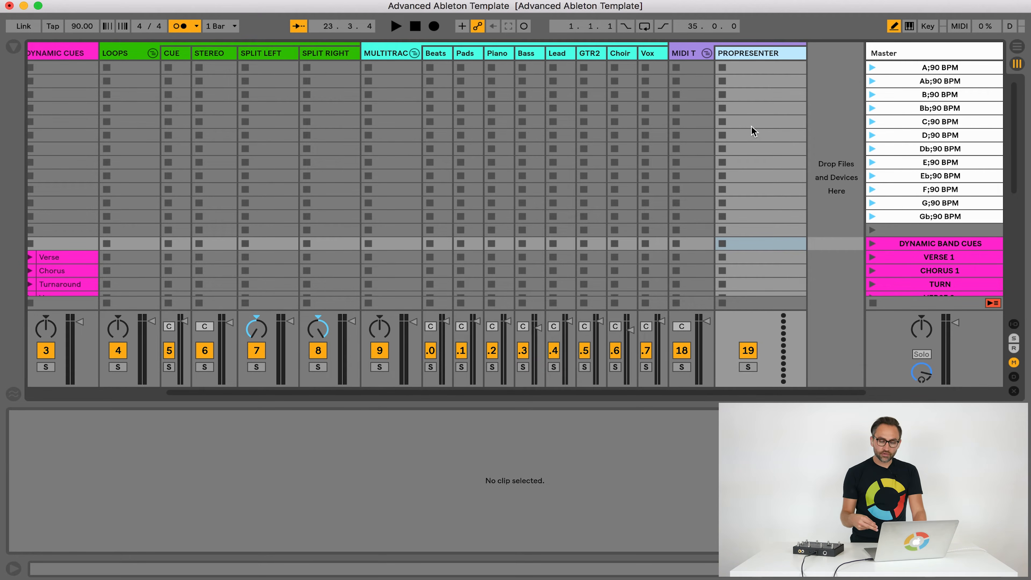
# Inspect the command clips in the PROPRESENTER track, including the MIDI notes of the SLIDE NUMBER clips for scenes 1 and 2
pyautogui.scroll(-10, 753, 138)
pyautogui.hscroll(-3, 759, 167)
pyautogui.hscroll(3, 759, 170)
pyautogui.click(760, 162)
pyautogui.click(760, 152)
pyautogui.click(759, 140)
pyautogui.click(754, 131)
pyautogui.click(754, 139)
pyautogui.click(755, 153)
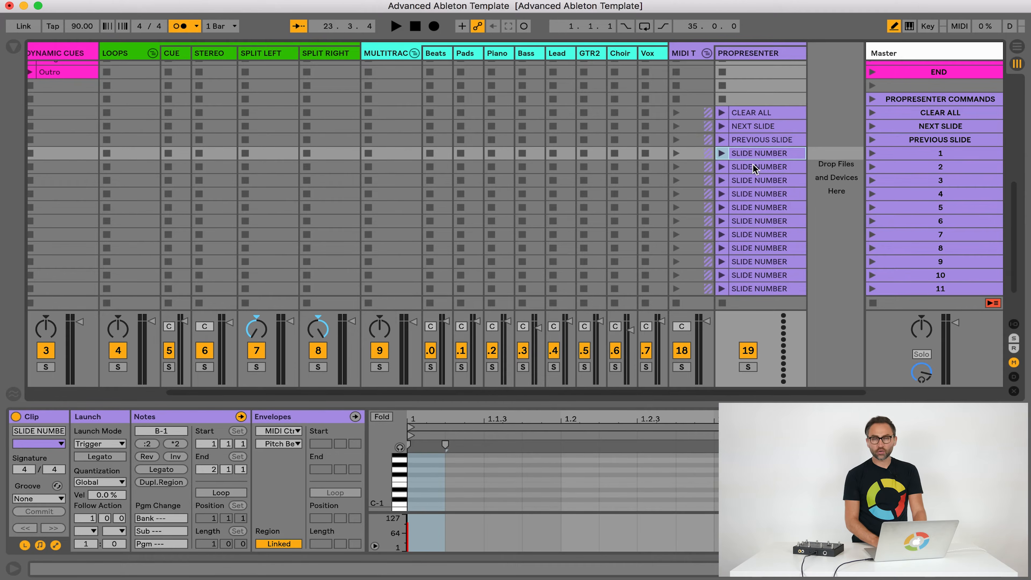
pyautogui.click(754, 166)
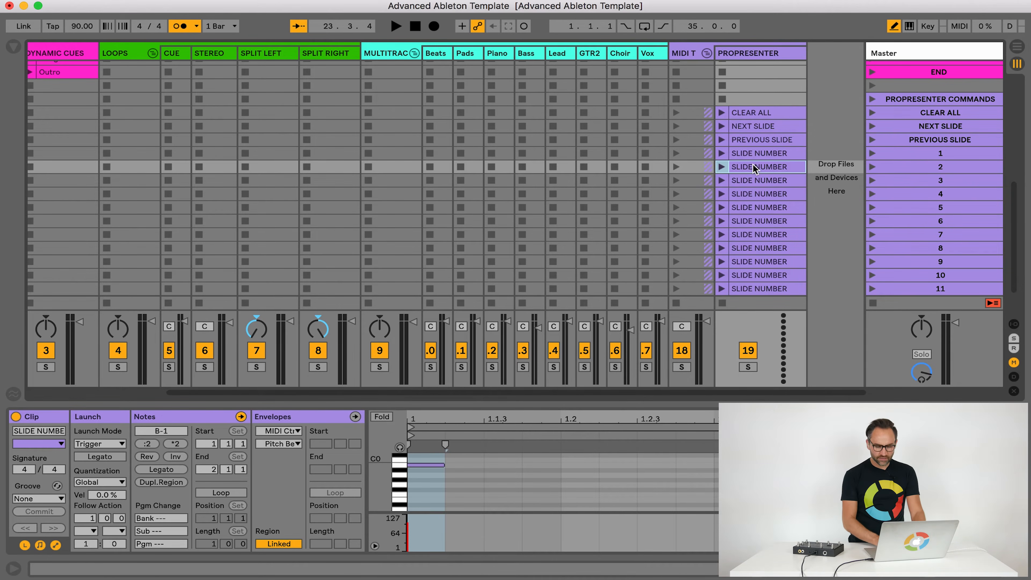
pyautogui.scroll(15, 753, 167)
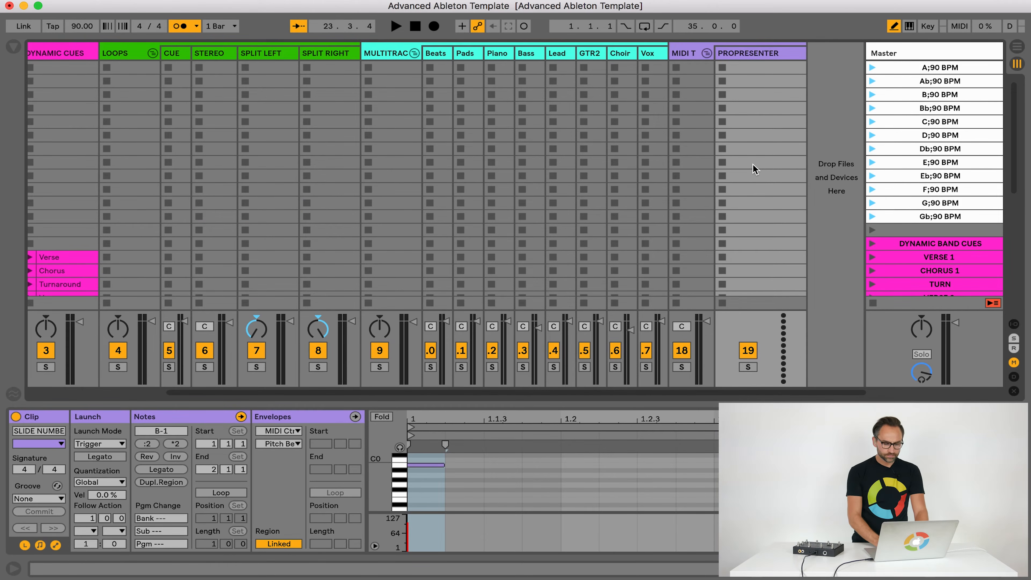
pyautogui.hscroll(-5, 753, 167)
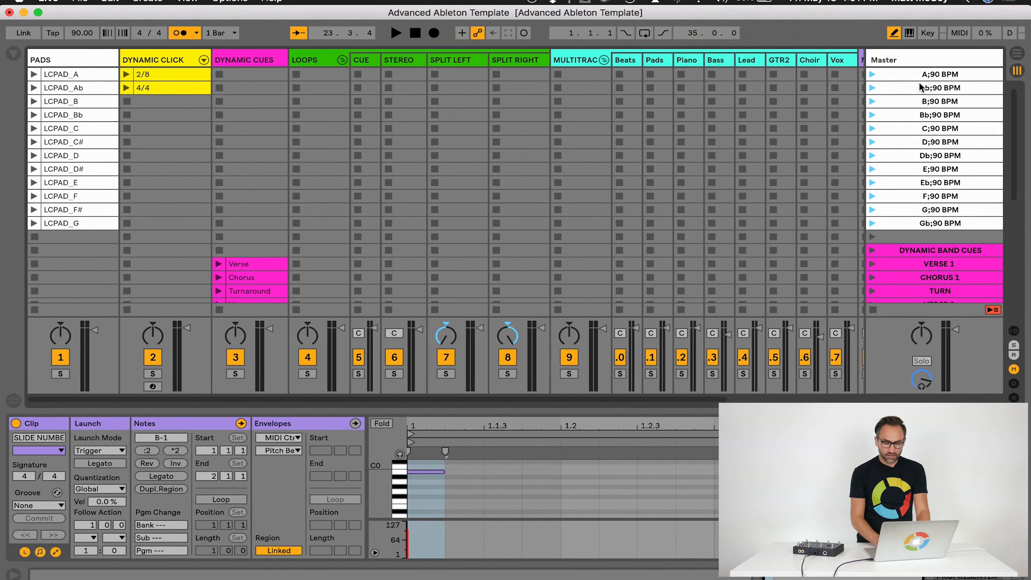
# Insert a new scene after the first A;90 BPM scene and move it to the top of the scene list
pyautogui.click(911, 68)
pyautogui.click(147, 1)
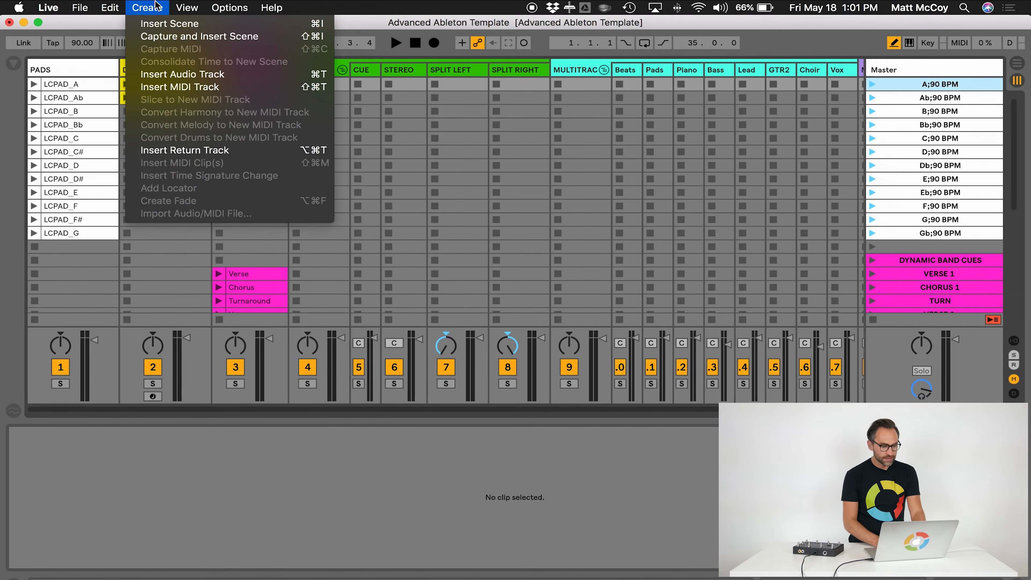
pyautogui.click(158, 23)
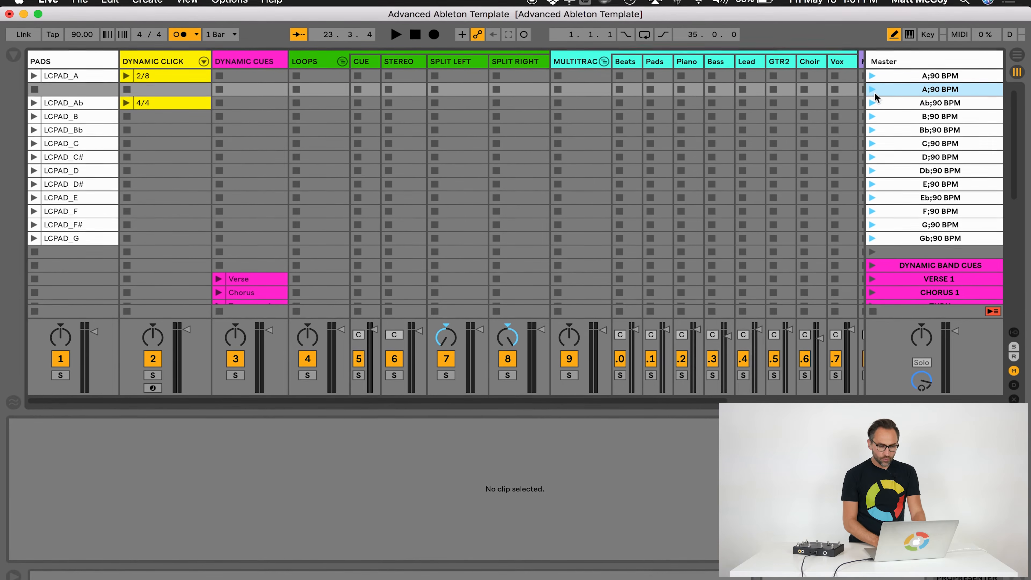
pyautogui.click(795, 99)
pyautogui.moveTo(928, 86); pyautogui.dragTo(927, 64)
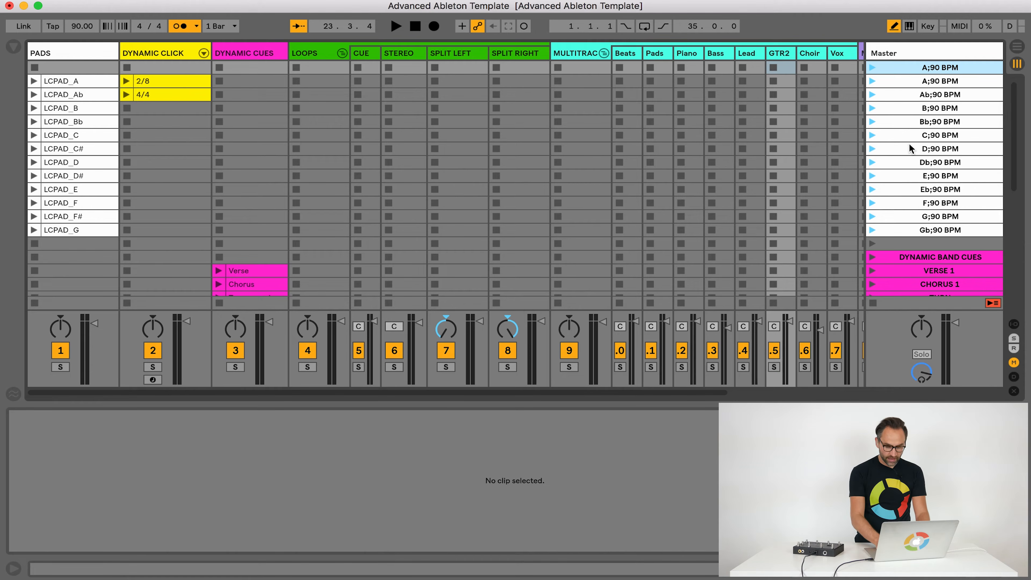
# Duplicate the empty top scene five times to make room for song scenes above the pads
pyautogui.press('super+d')
pyautogui.press('super+d')
pyautogui.press('super+d')
pyautogui.press('super+d')
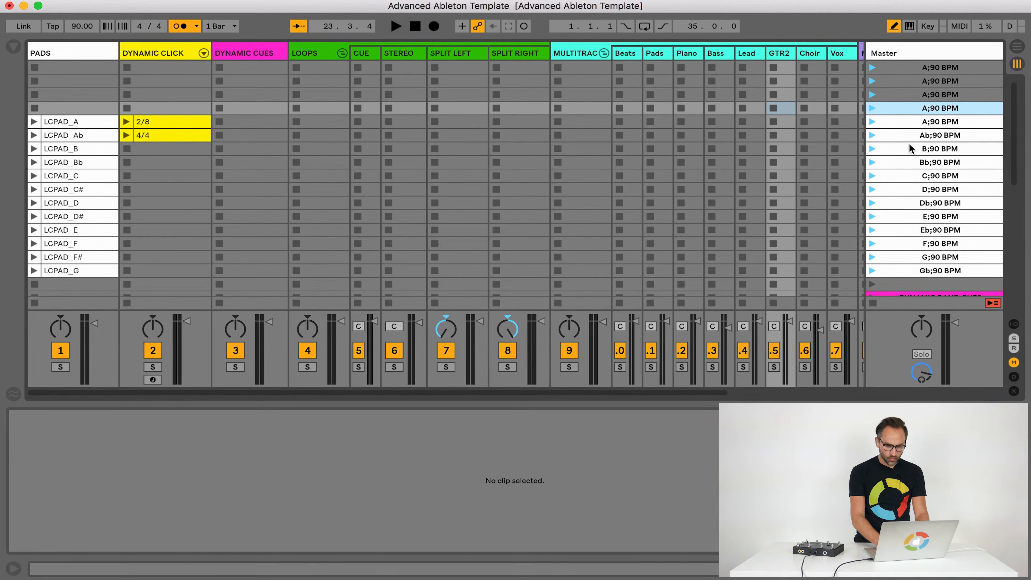
pyautogui.press('super+d')
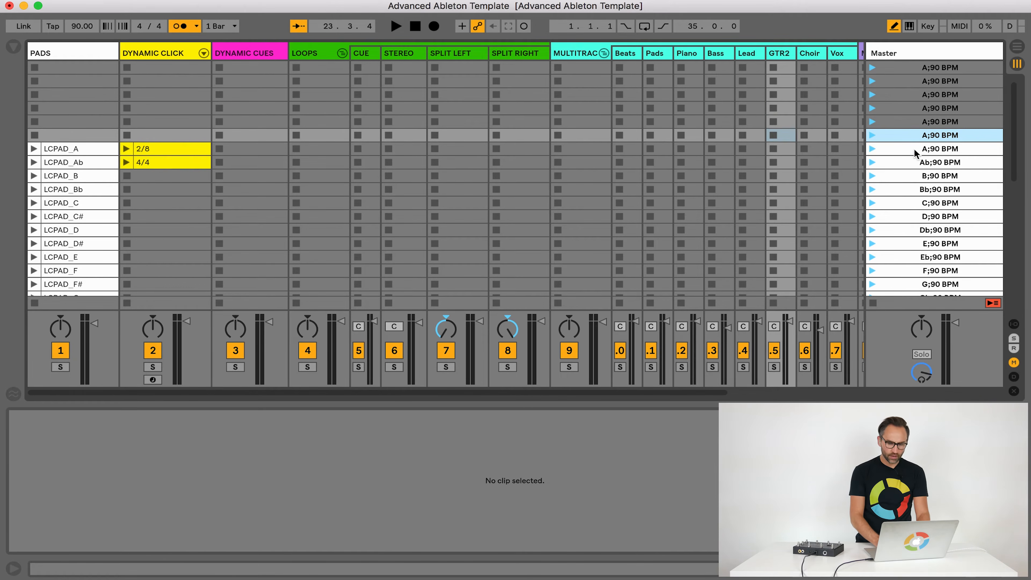
# Clear the names of the six new empty scenes at the top of the Master track
pyautogui.click(920, 69)
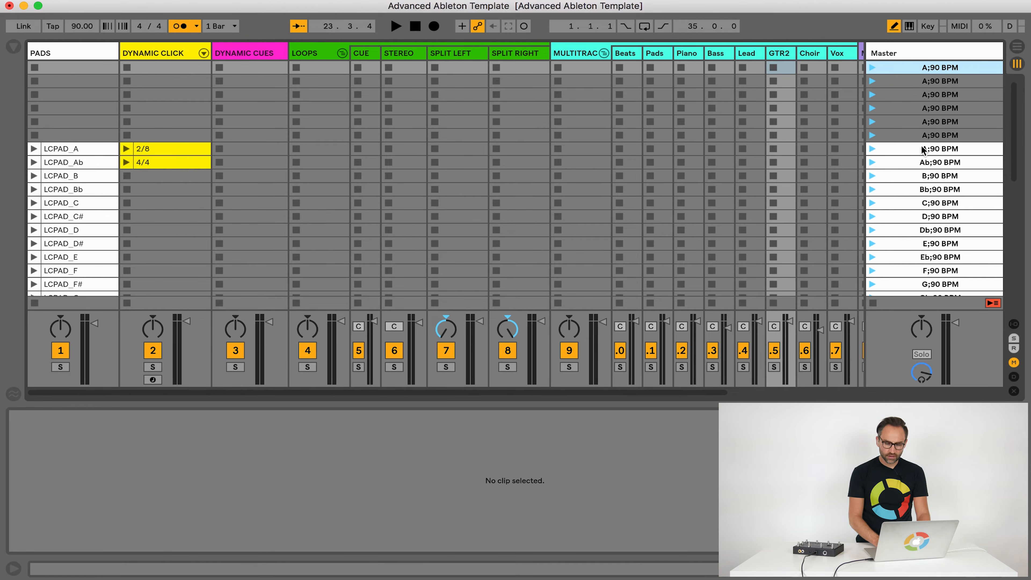
pyautogui.press('super+r')
pyautogui.press('BackSpace')
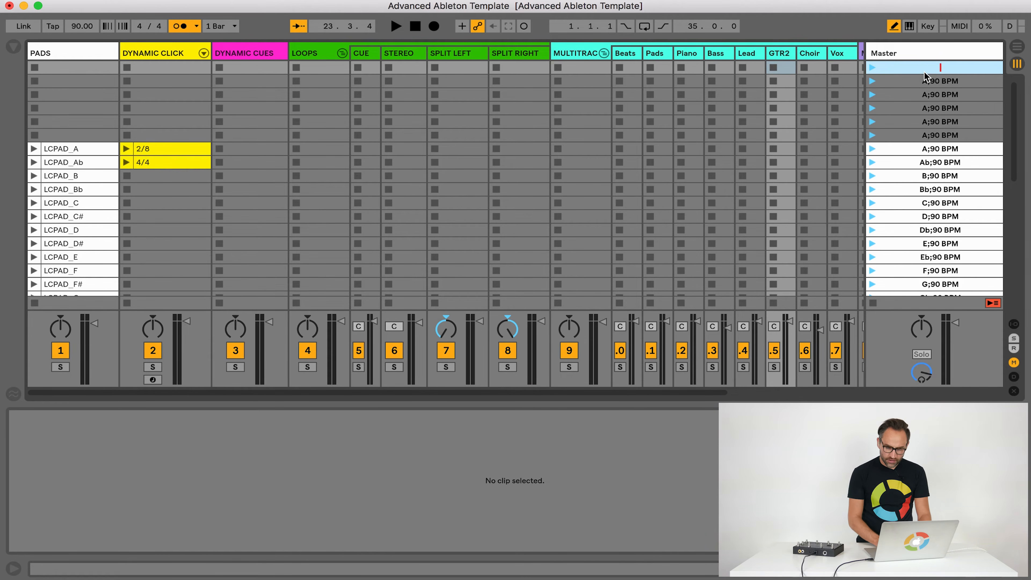
pyautogui.press('Tab')
pyautogui.press('BackSpace')
pyautogui.press('Tab')
pyautogui.press('BackSpace')
pyautogui.press('Tab')
pyautogui.press('BackSpace')
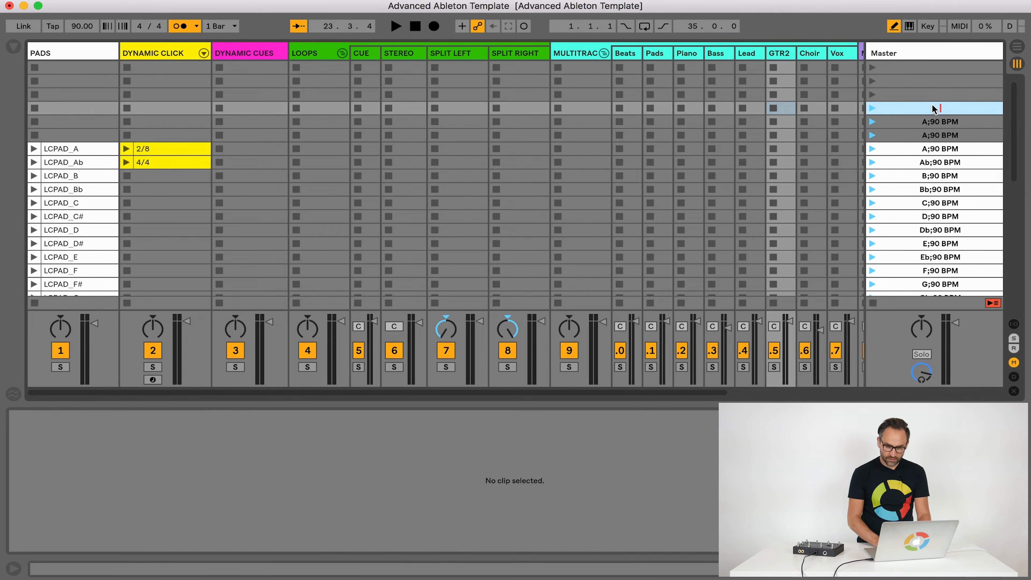
pyautogui.press('Tab')
pyautogui.press('BackSpace')
pyautogui.press('Tab')
pyautogui.press('BackSpace')
pyautogui.click(930, 111)
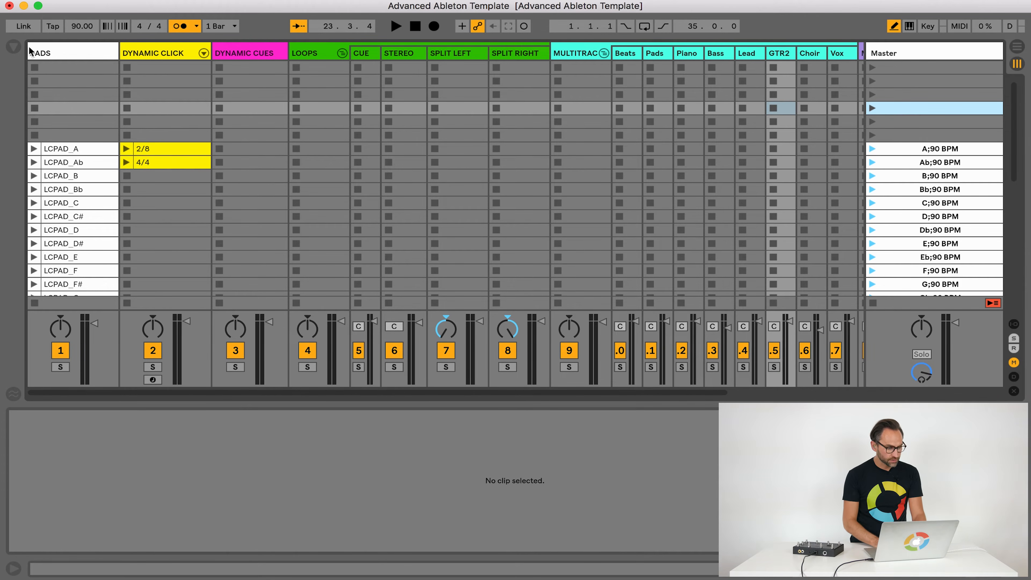
# Show the browser, expand the FOREVERREIGN_C_83_LT song folder and widen the browser to read its file names
pyautogui.click(15, 48)
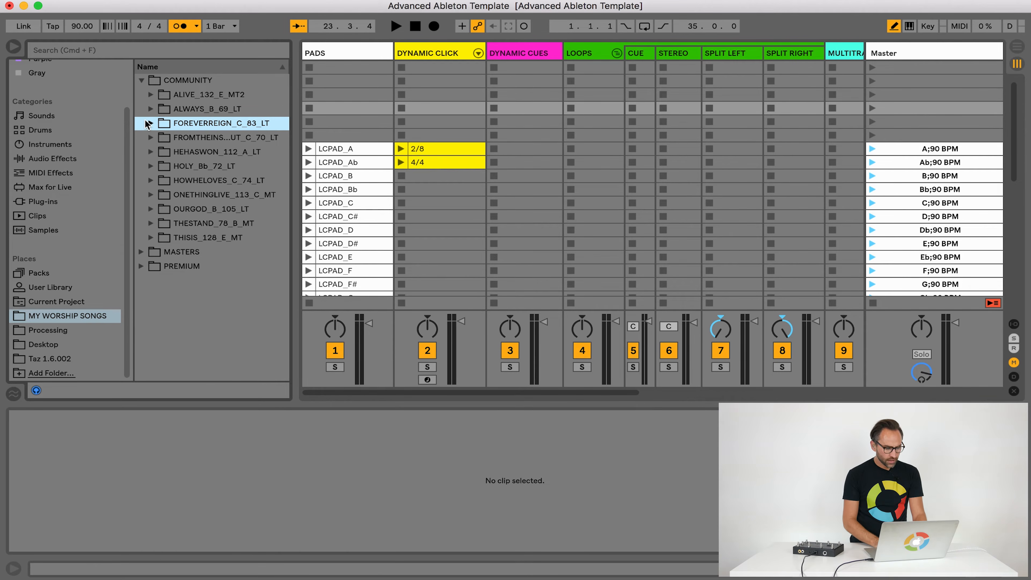
pyautogui.click(149, 123)
pyautogui.moveTo(291, 167); pyautogui.dragTo(364, 167)
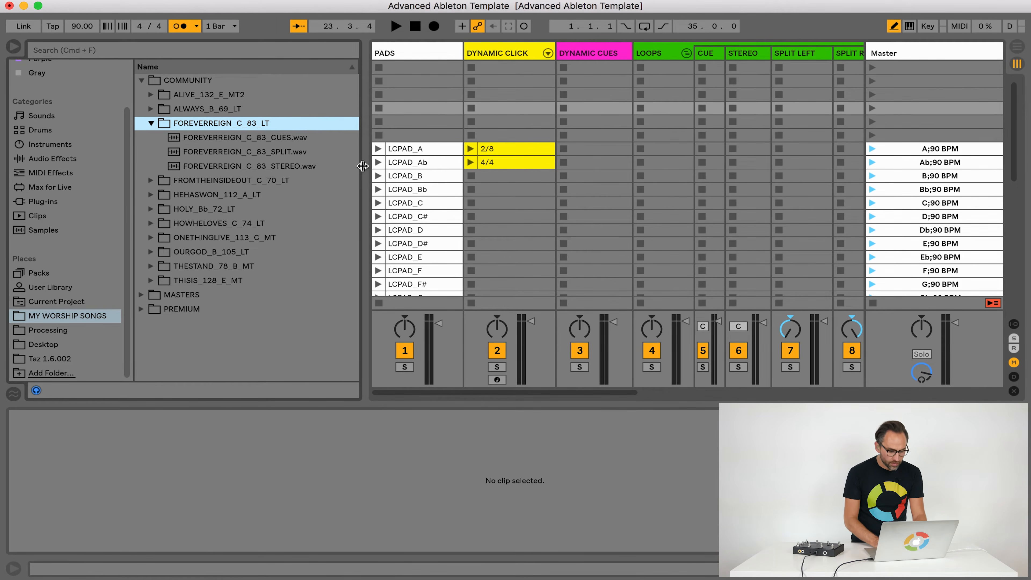
# Load FOREVERREIGN_C_83_CUES.wav into the CUE track and FOREVERREIGN_C_83_STEREO.wav into the STEREO track in the first scene
pyautogui.moveTo(252, 140); pyautogui.dragTo(742, 55)
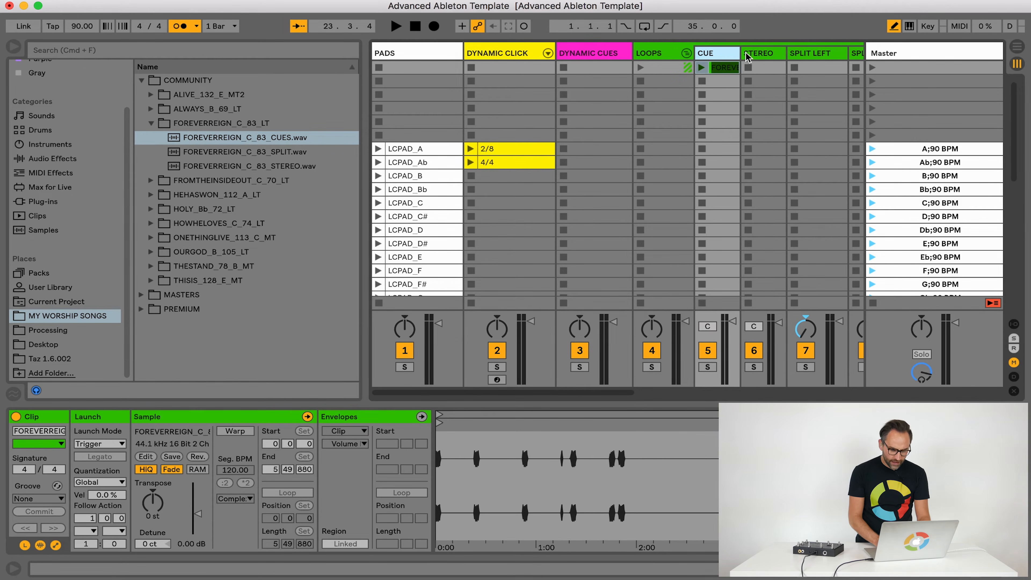
pyautogui.hscroll(10, 674, 126)
pyautogui.click(462, 69)
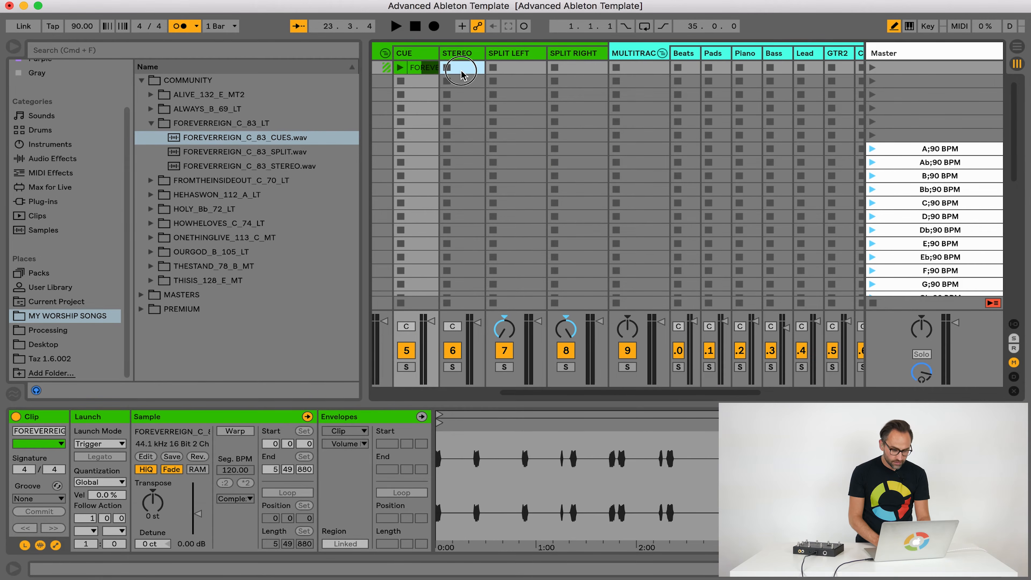
pyautogui.moveTo(280, 164)
pyautogui.mouseDown()
pyautogui.moveTo(370, 133)
pyautogui.moveTo(459, 69)
pyautogui.mouseUp()
# Name the first scene "FOREVER REIGN; 83 BPM" so it sets the song tempo
pyautogui.click(934, 67)
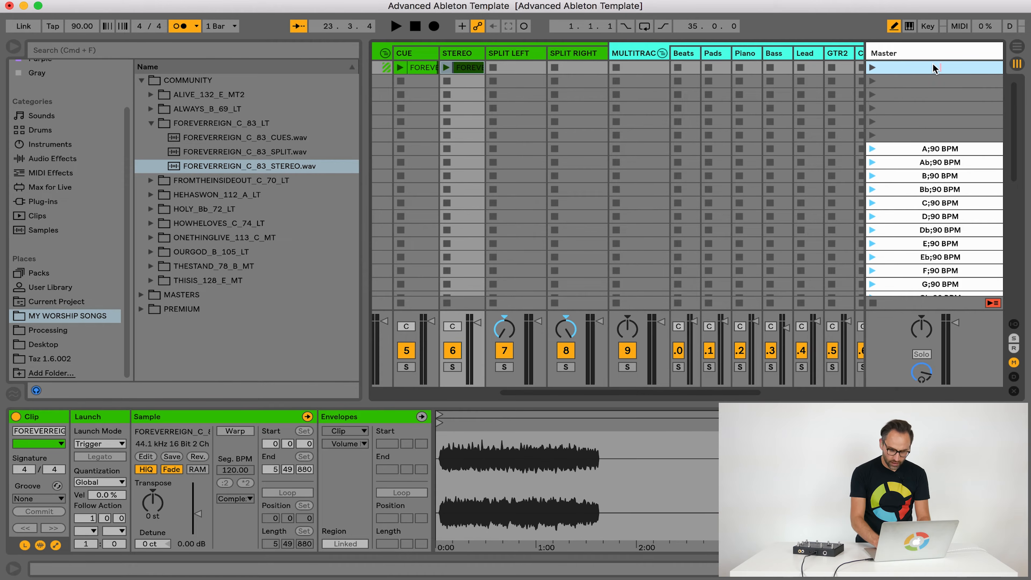
pyautogui.write('FOREVER REIGN')
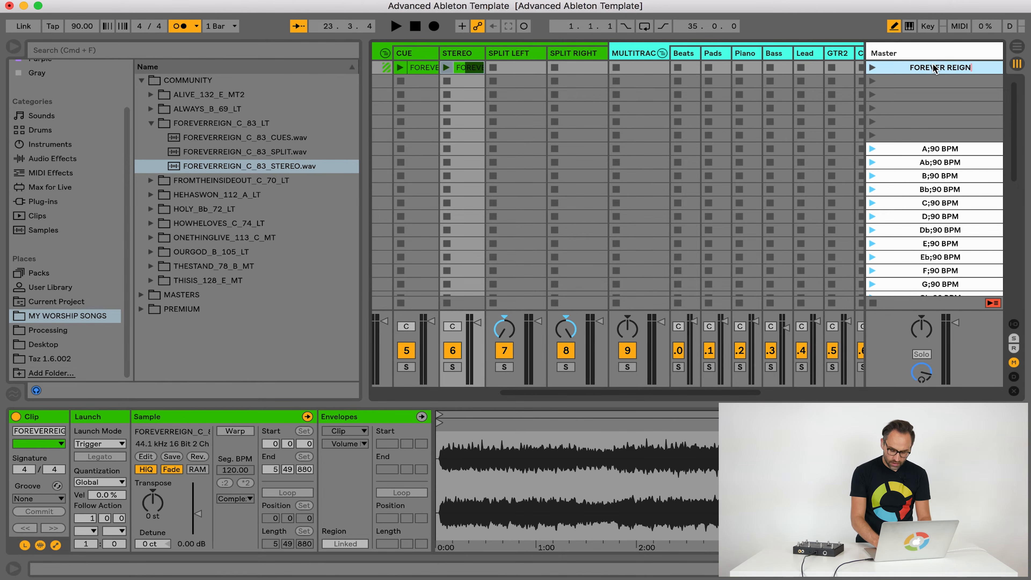
pyautogui.write('; 83 BPM')
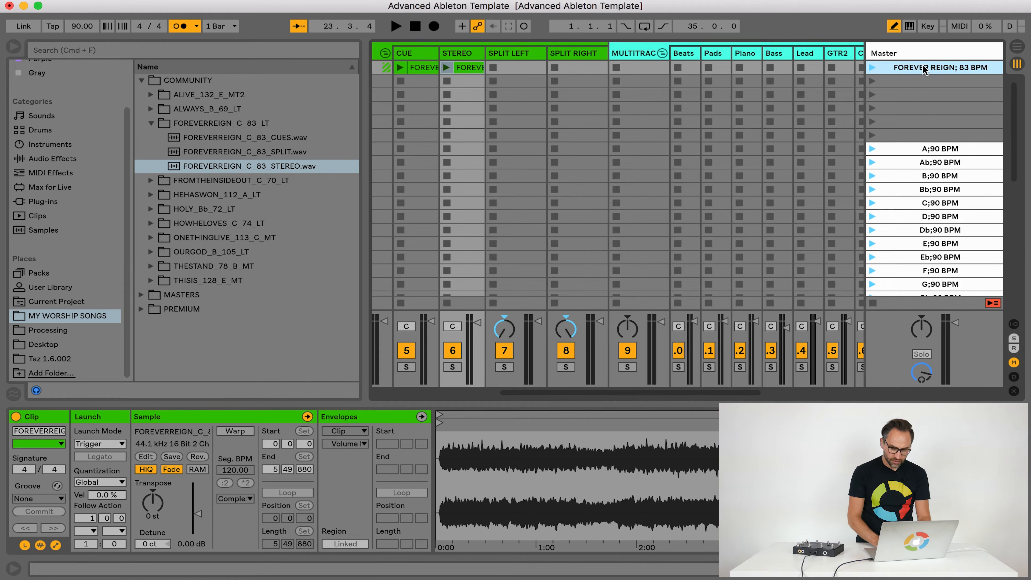
# Launch the FOREVER REIGN scene and inspect the waveforms of its CUE and STEREO clips
pyautogui.click(871, 68)
pyautogui.hscroll(-3, 642, 128)
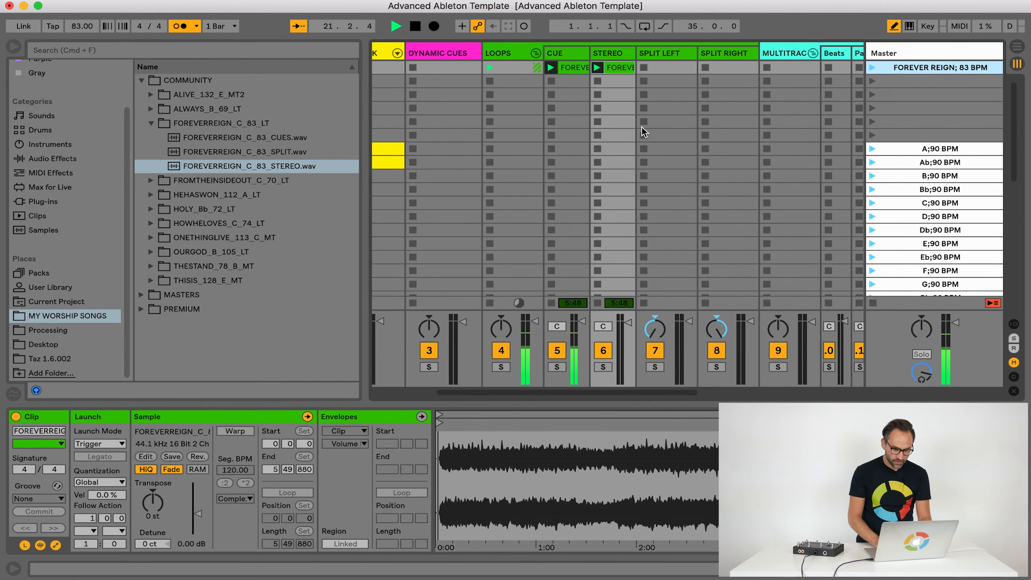
pyautogui.click(573, 73)
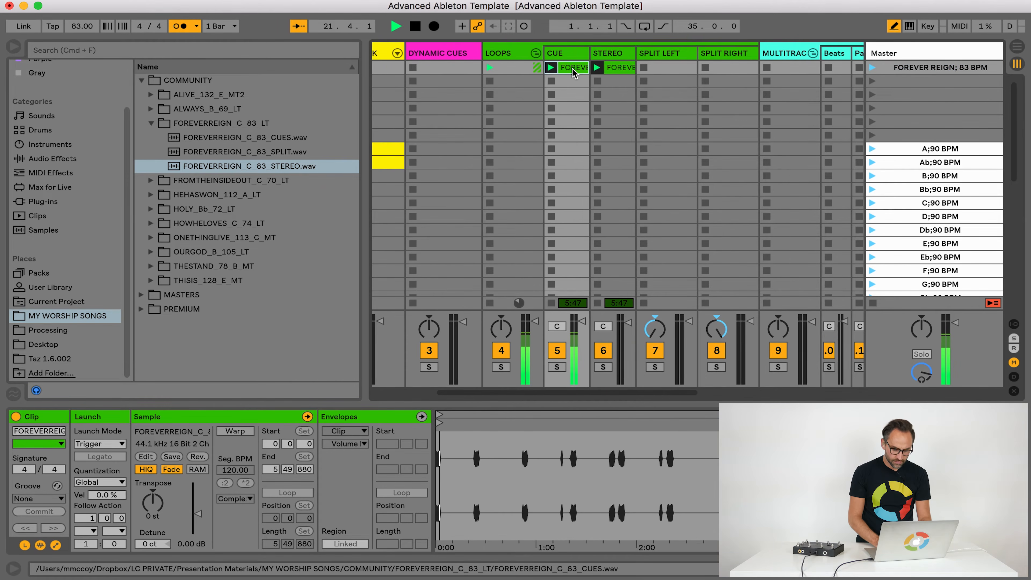
pyautogui.click(618, 69)
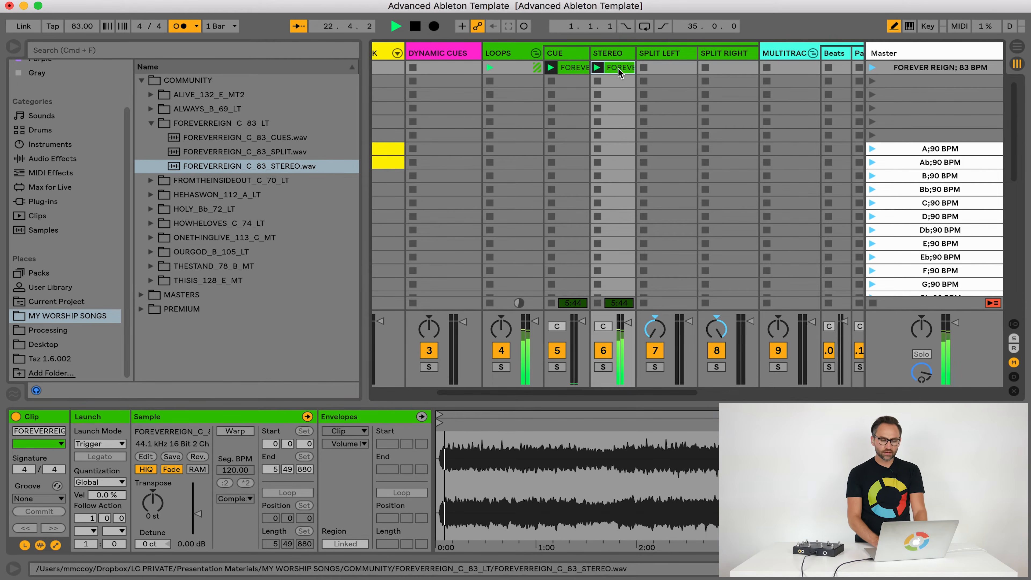
# Delete the STEREO and CUE clips from the FOREVER REIGN scene
pyautogui.press('Delete')
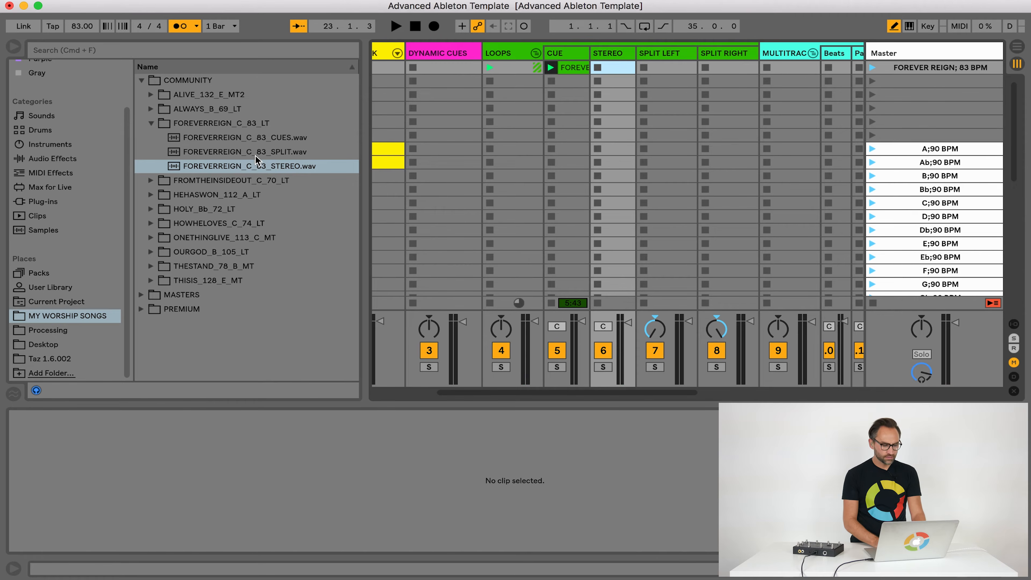
pyautogui.click(580, 68)
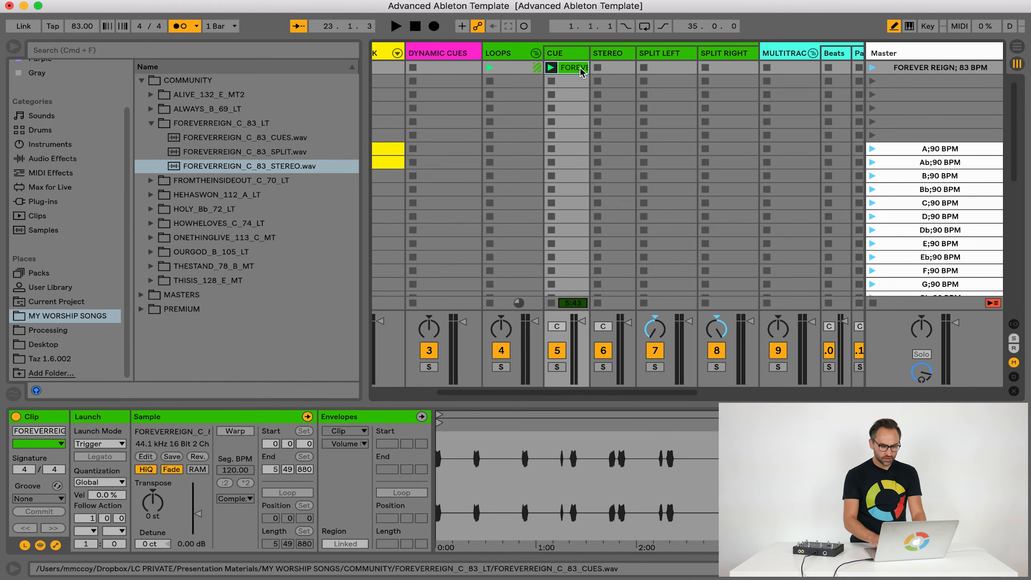
pyautogui.press('Delete')
# Load FOREVERREIGN_C_83_SPLIT.wav into both the SPLIT LEFT and SPLIT RIGHT tracks of the FOREVER REIGN scene
pyautogui.moveTo(284, 151); pyautogui.dragTo(737, 72)
pyautogui.click(672, 53)
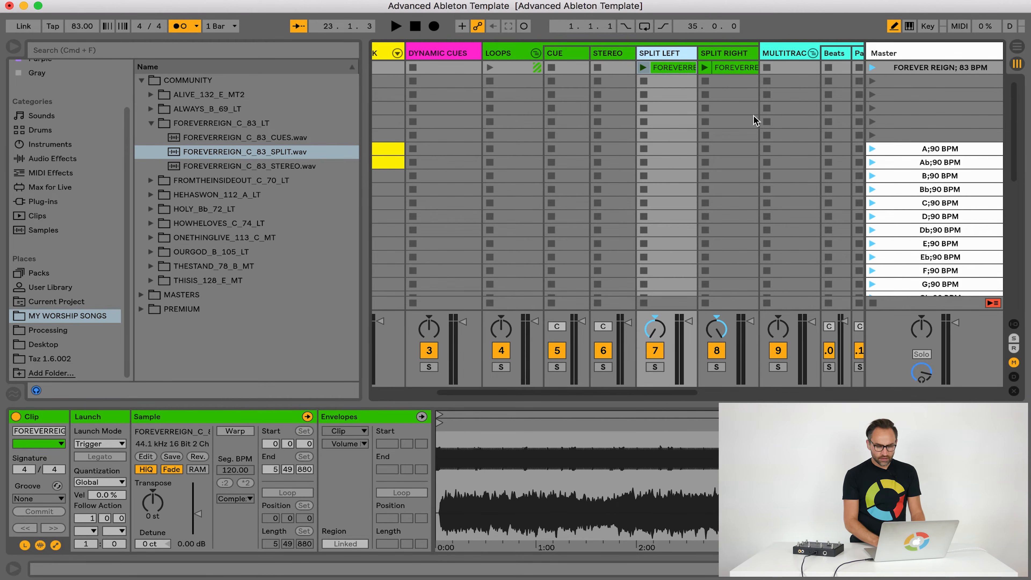
pyautogui.click(725, 53)
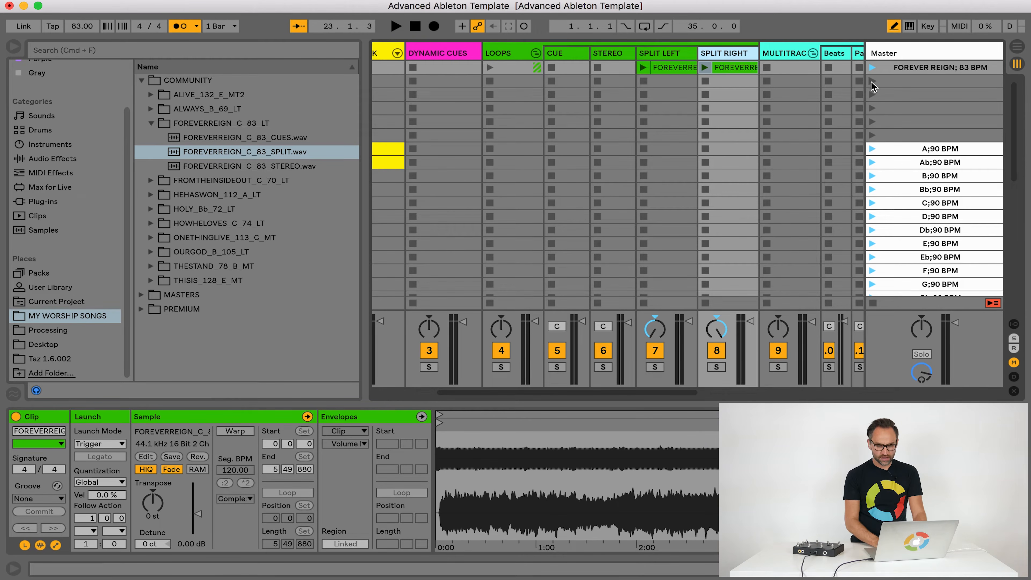
# Audition the FOREVER REIGN scene with its split left and split right clips, and stop playback
pyautogui.click(871, 69)
pyautogui.hscroll(3, 633, 170)
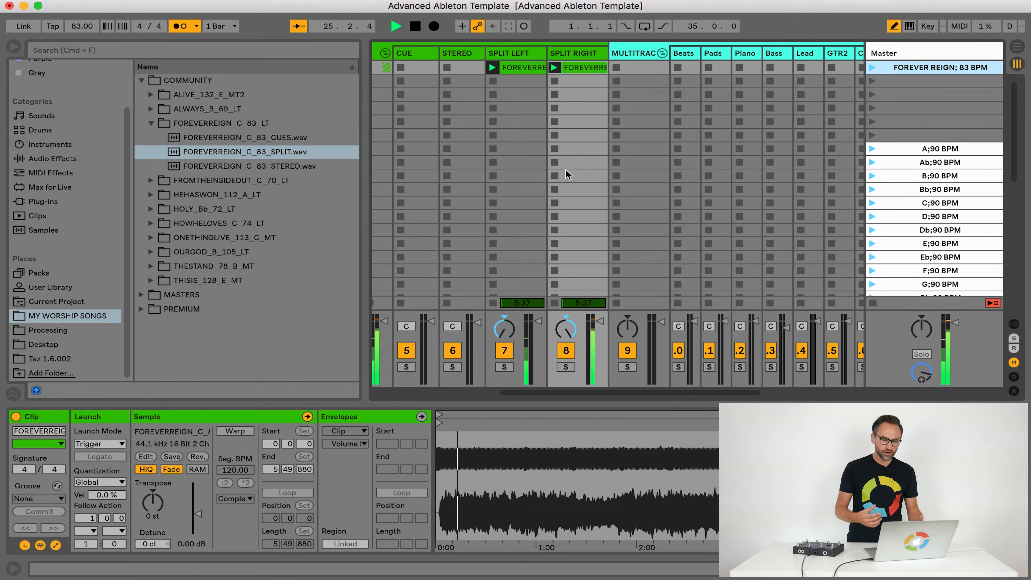
pyautogui.click(577, 107)
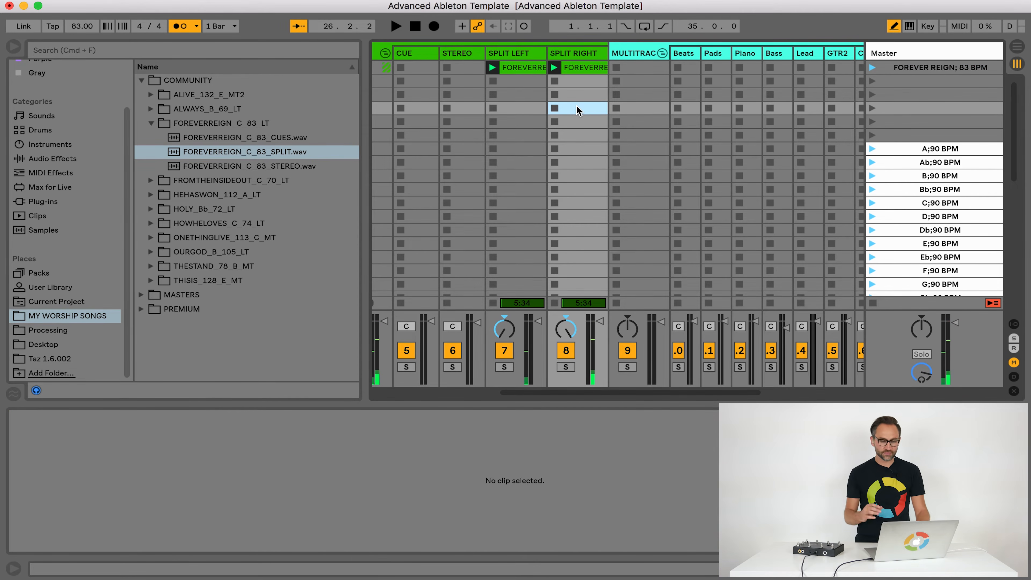
pyautogui.hscroll(-5, 577, 107)
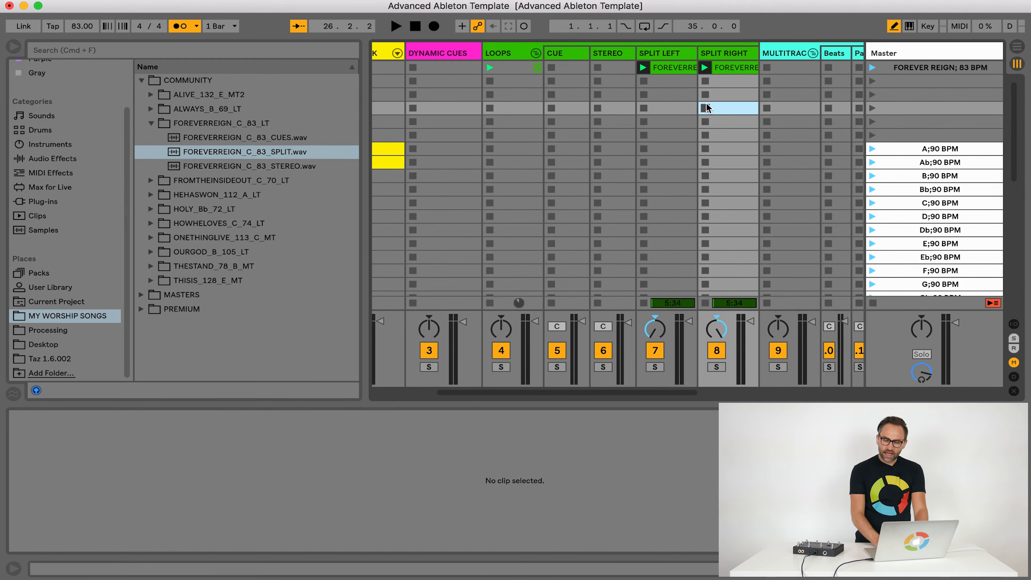
# Collapse the FOREVERREIGN_C_83_LT folder and examine the multitracks group, folding and unfolding its instrument tracks
pyautogui.click(150, 123)
pyautogui.hscroll(5, 700, 103)
pyautogui.hscroll(3, 700, 103)
pyautogui.hscroll(-2, 699, 103)
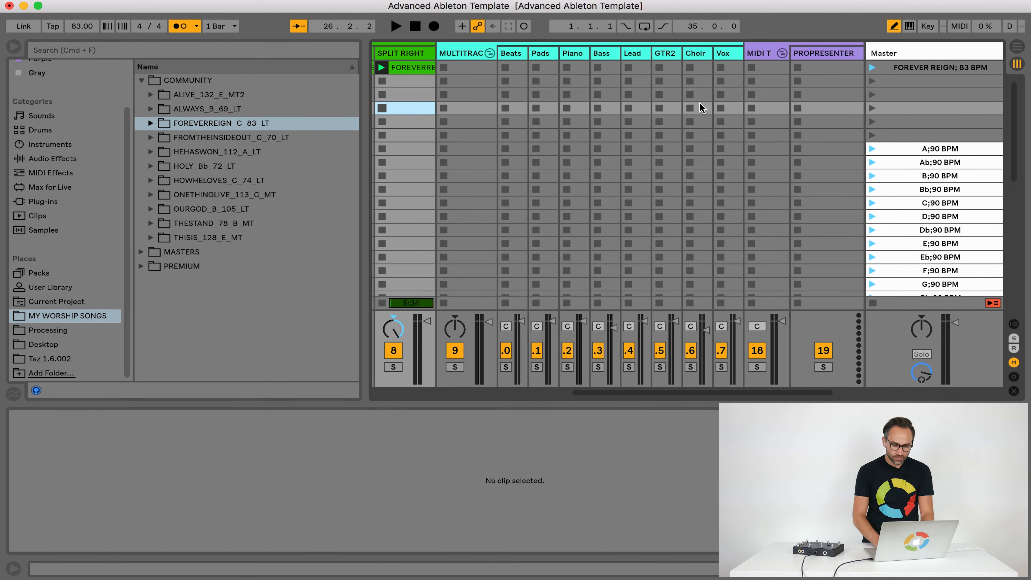
pyautogui.click(537, 67)
pyautogui.click(490, 53)
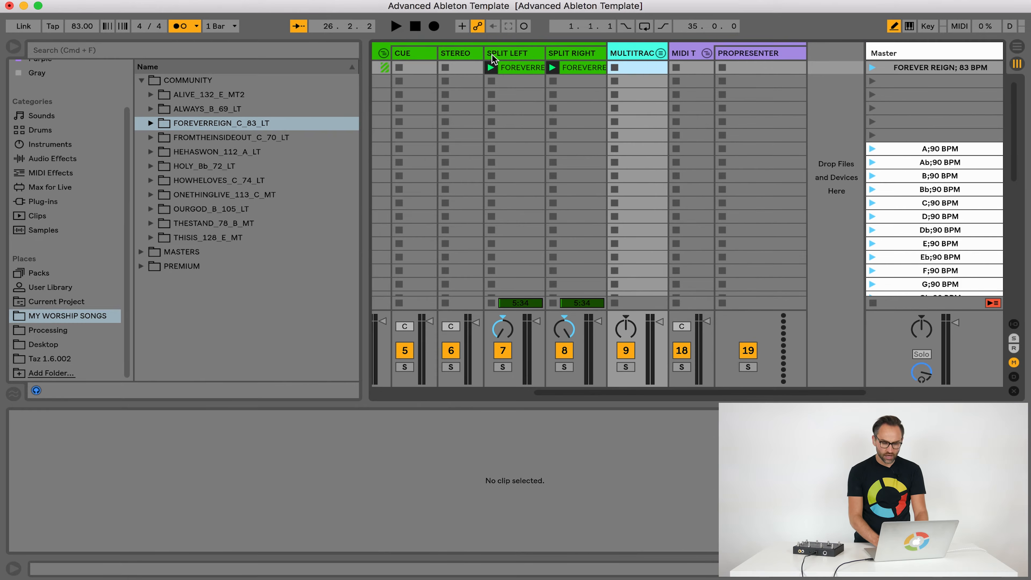
pyautogui.click(661, 57)
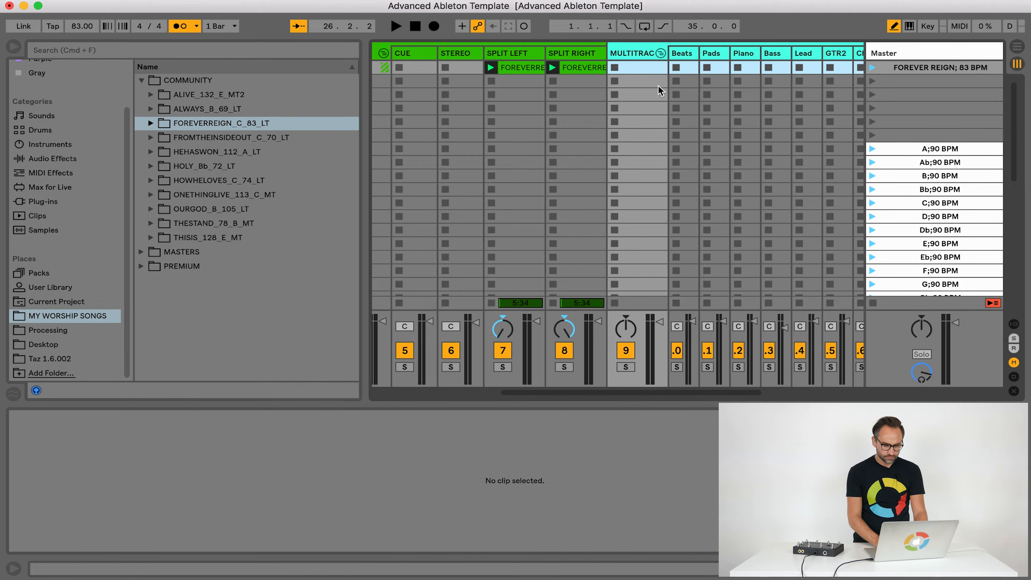
pyautogui.hscroll(3, 560, 86)
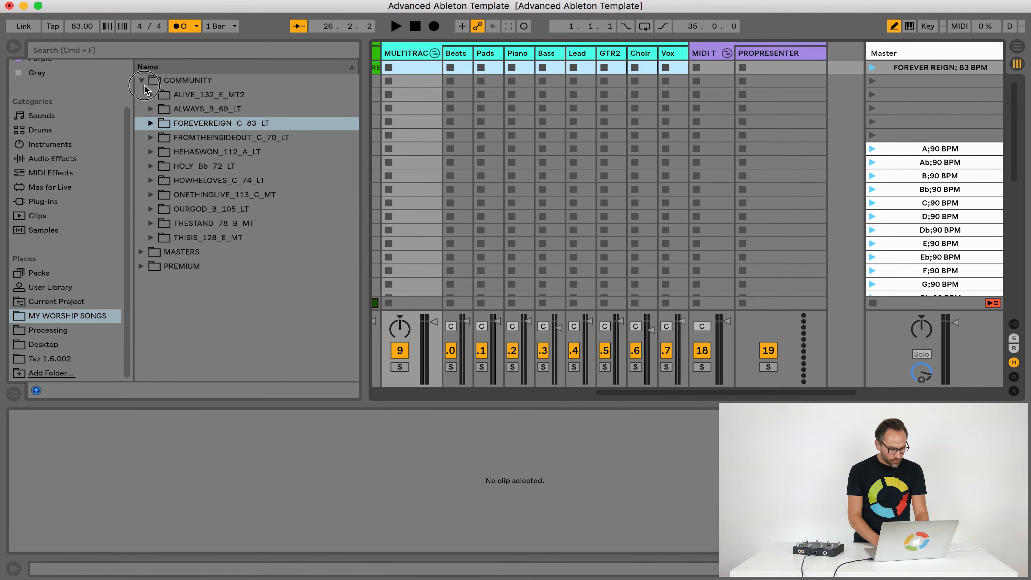
# Collapse the COMMUNITY folder and expand the LIONLAMB_90_B_MT multitrack folder inside PREMIUM
pyautogui.click(144, 85)
pyautogui.click(142, 107)
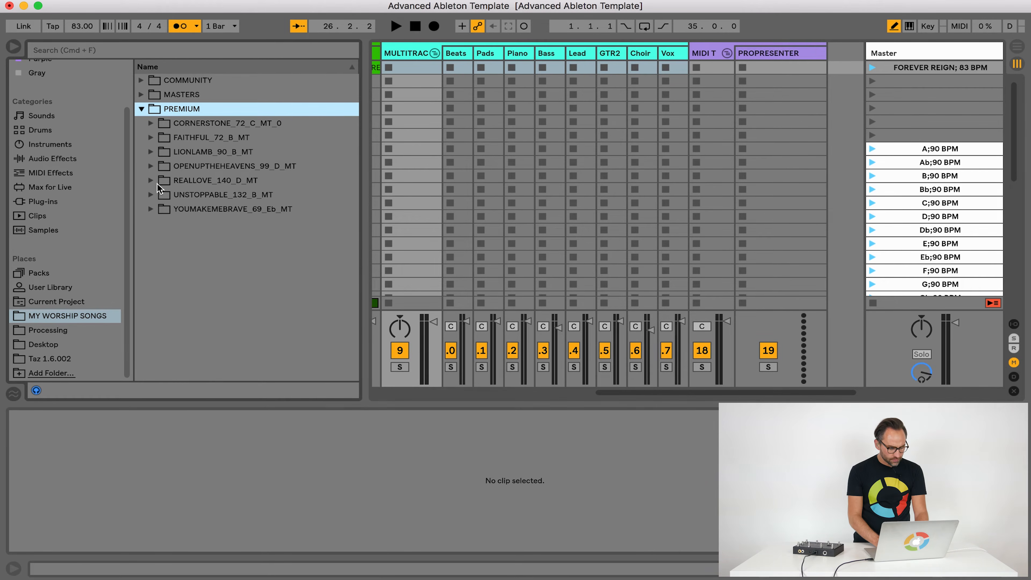
pyautogui.click(150, 152)
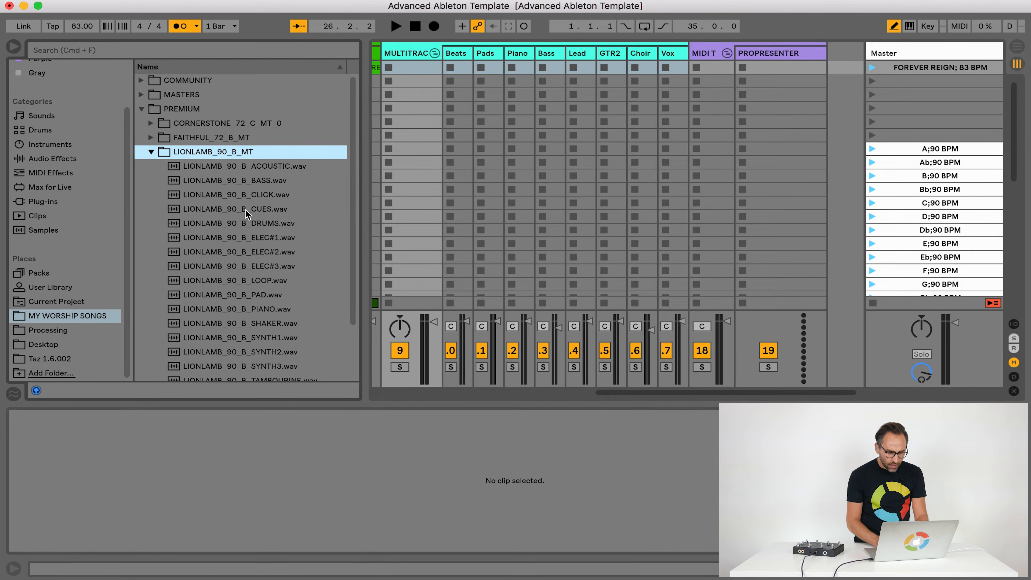
# Add an audio track named CUES before Beats in the multitracks group and load LIONLAMB_90_B_CUES.wav into its second scene
pyautogui.click(456, 58)
pyautogui.rightClick(457, 58)
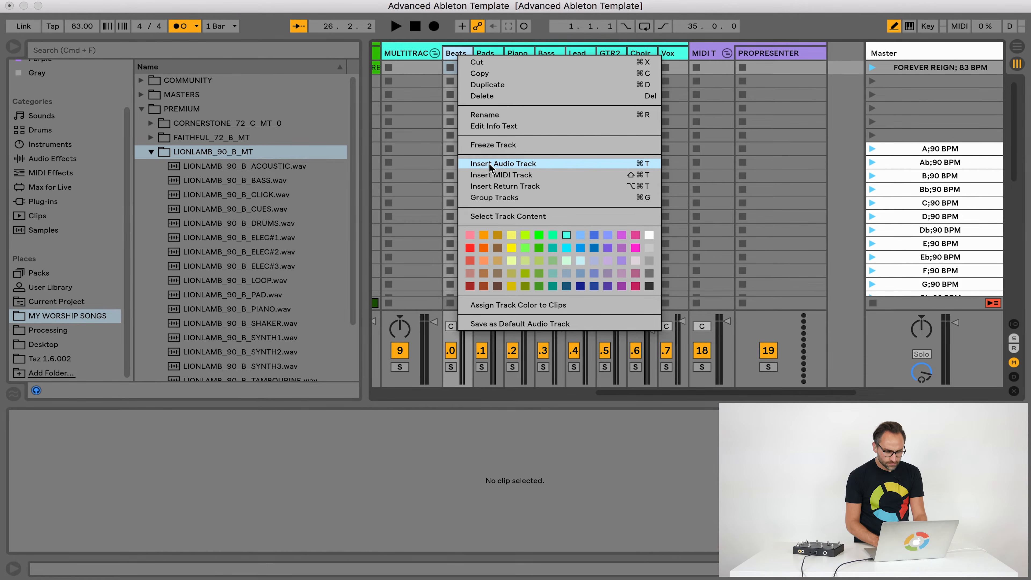
pyautogui.press('Return')
pyautogui.moveTo(491, 56); pyautogui.dragTo(449, 56)
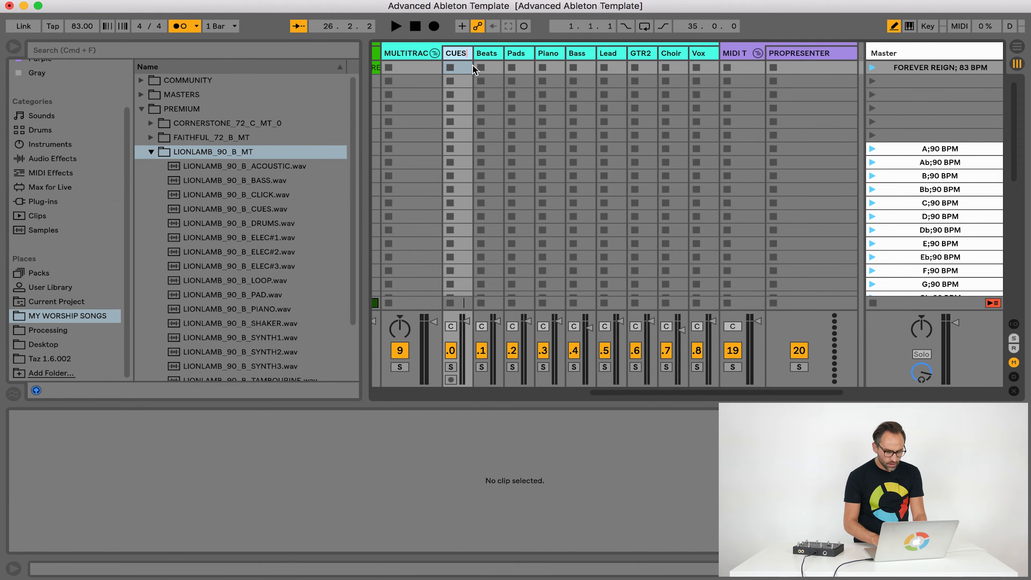
pyautogui.moveTo(238, 209); pyautogui.dragTo(461, 81)
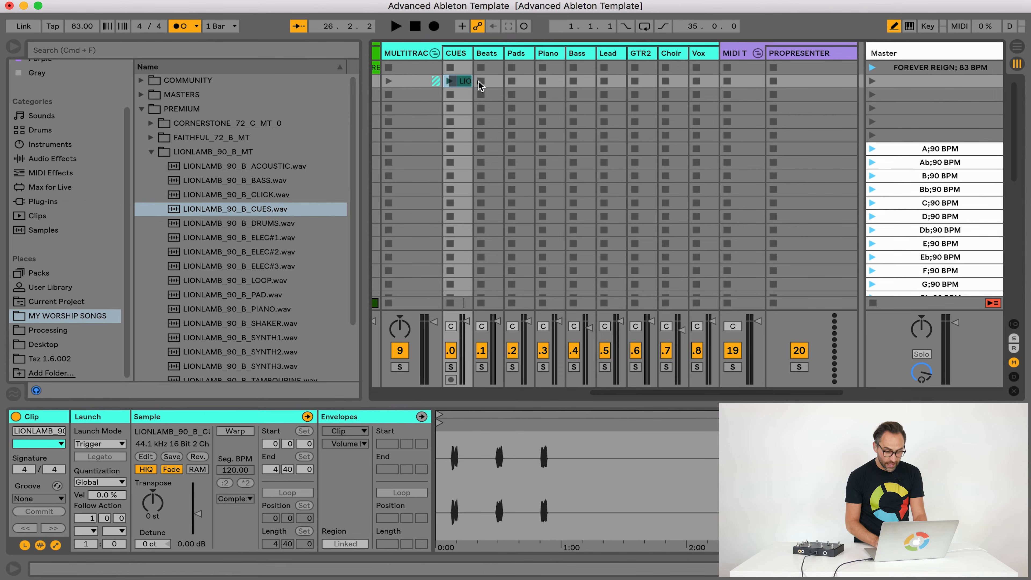
# Name the second scene "LION AND THE LAMB; 90 BPM"
pyautogui.click(917, 83)
pyautogui.press('super+r')
pyautogui.write('LION AND THE LAMB;')
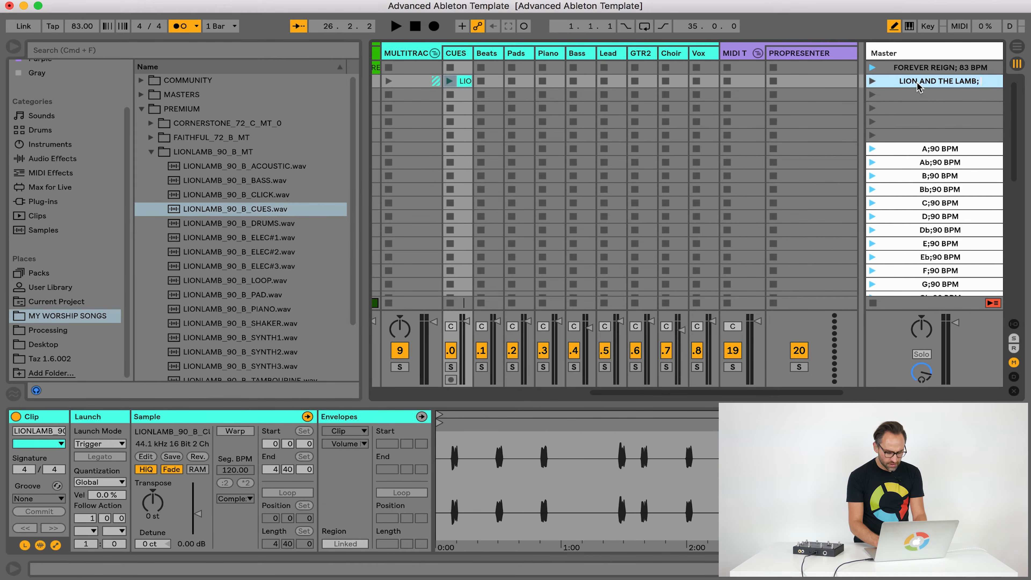
pyautogui.write(' 90 BPM')
pyautogui.press('Return')
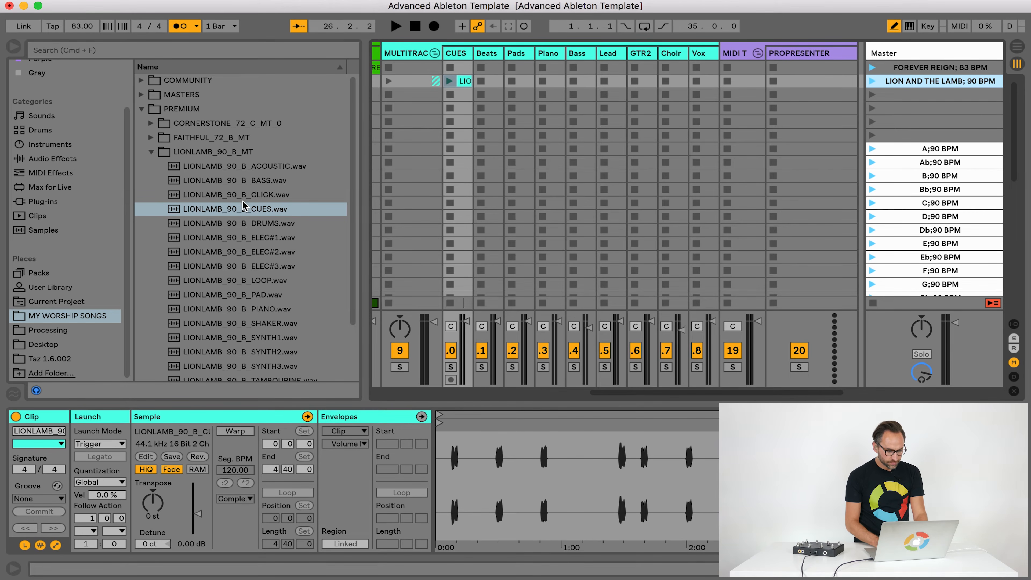
# Load the LIONLAMB_90_B PIANO, BASS, ELEC#1 and ELEC#2 files into the Piano, Bass, Lead and GTR2 tracks of the second scene
pyautogui.click(486, 54)
pyautogui.click(517, 53)
pyautogui.click(549, 54)
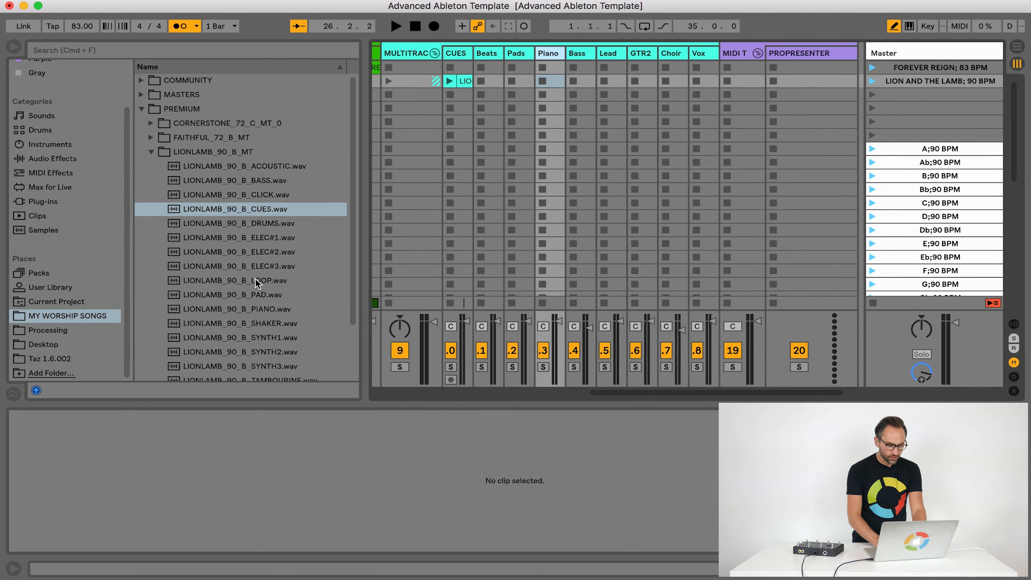
pyautogui.moveTo(243, 309); pyautogui.dragTo(550, 81)
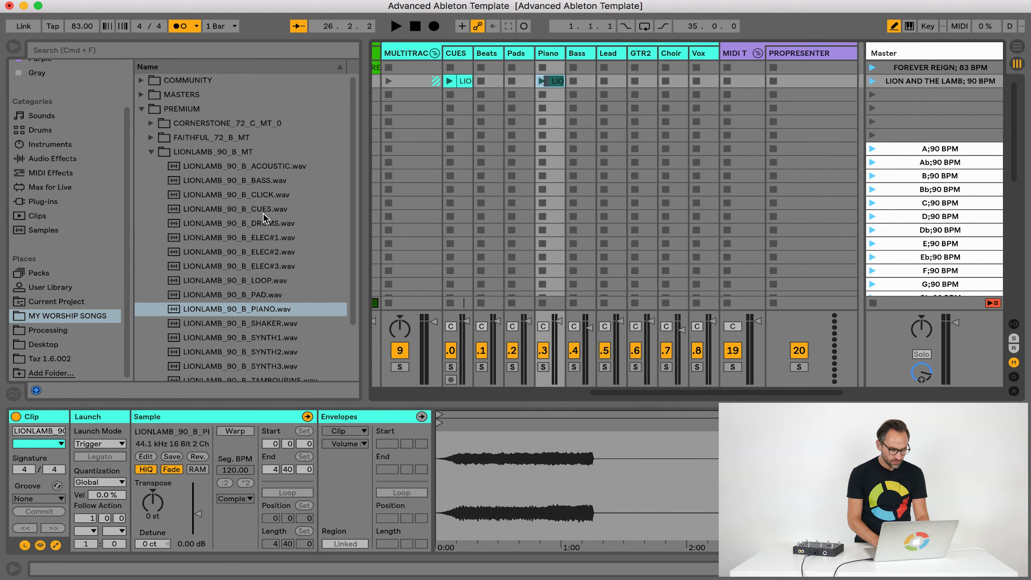
pyautogui.moveTo(258, 181); pyautogui.dragTo(582, 81)
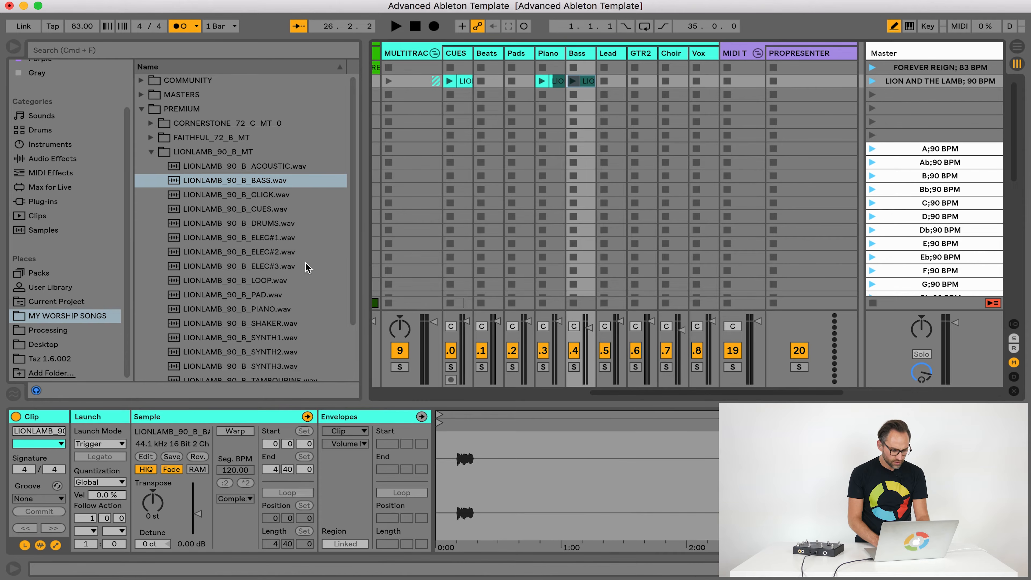
pyautogui.moveTo(258, 237); pyautogui.dragTo(610, 81)
pyautogui.moveTo(277, 254); pyautogui.dragTo(641, 82)
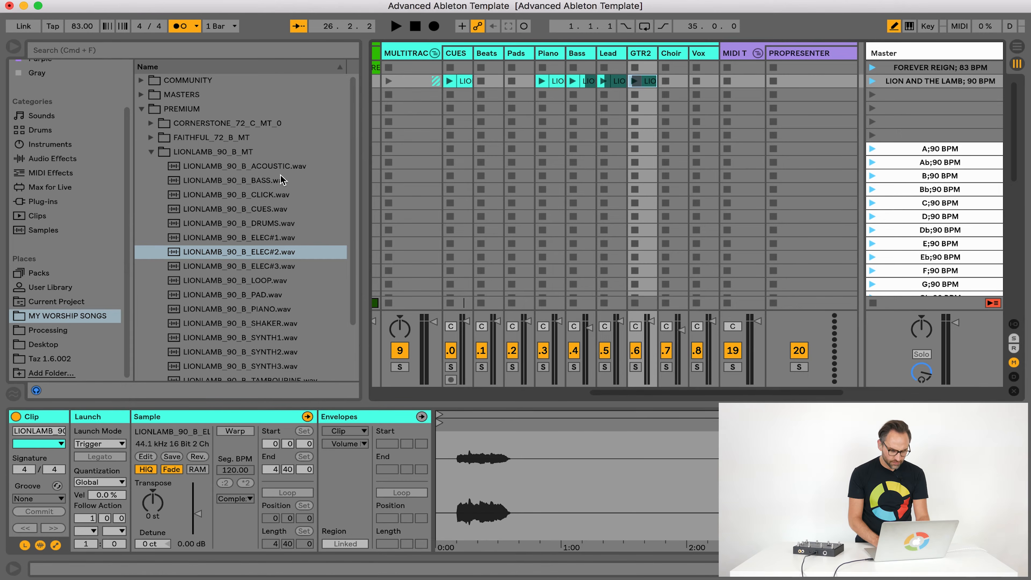
# Load the LIONLAMB_90_B PAD, LOOP, TAMBOURINE and SYNTH3 files into the Pads, Beats, Choir and Vox tracks of the second scene
pyautogui.scroll(-1, 270, 264)
pyautogui.moveTo(250, 280); pyautogui.dragTo(515, 81)
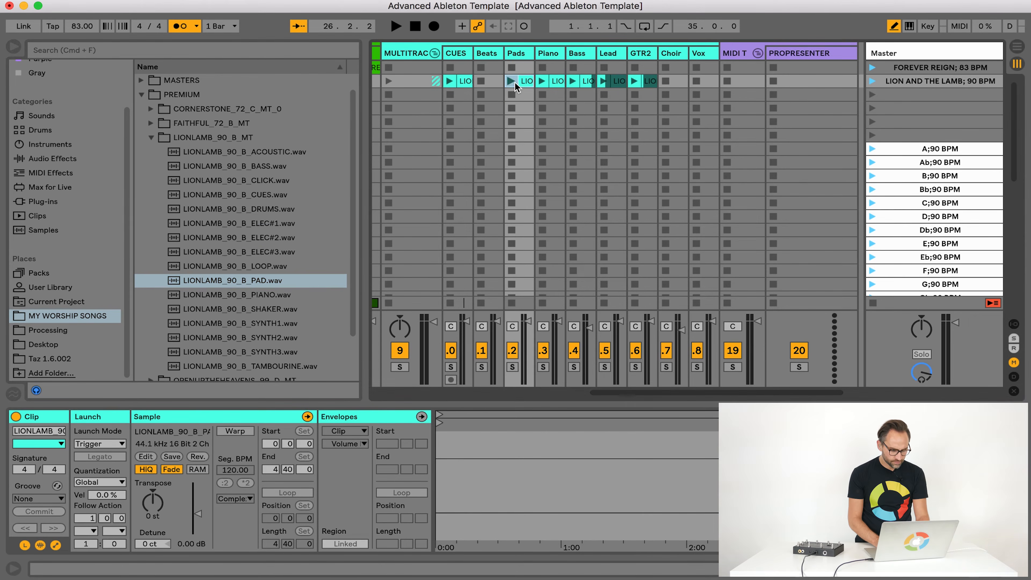
pyautogui.click(256, 266)
pyautogui.moveTo(385, 211); pyautogui.dragTo(500, 81)
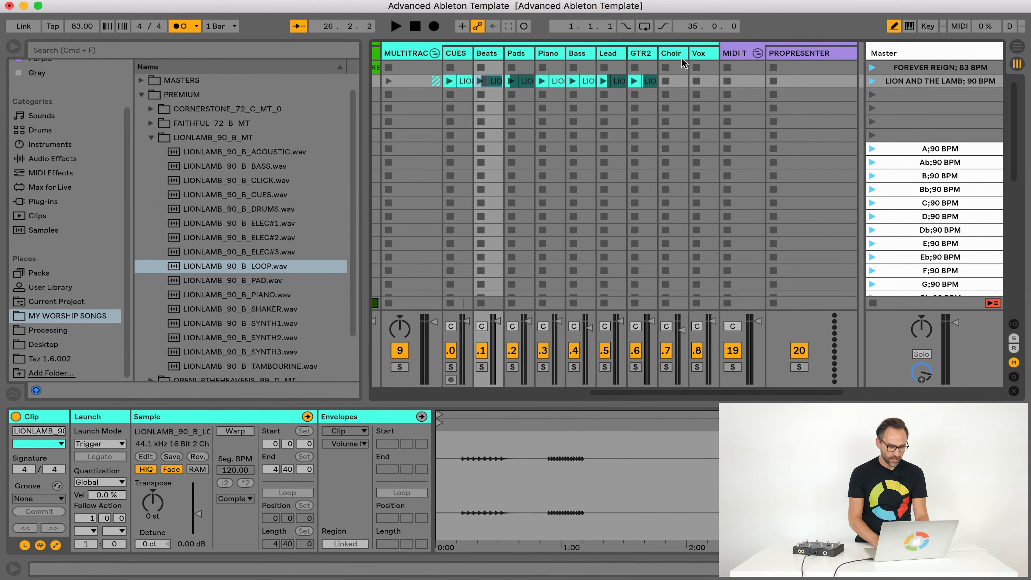
pyautogui.moveTo(260, 366)
pyautogui.mouseDown()
pyautogui.moveTo(692, 98)
pyautogui.moveTo(682, 77)
pyautogui.mouseUp()
pyautogui.moveTo(260, 352); pyautogui.dragTo(702, 82)
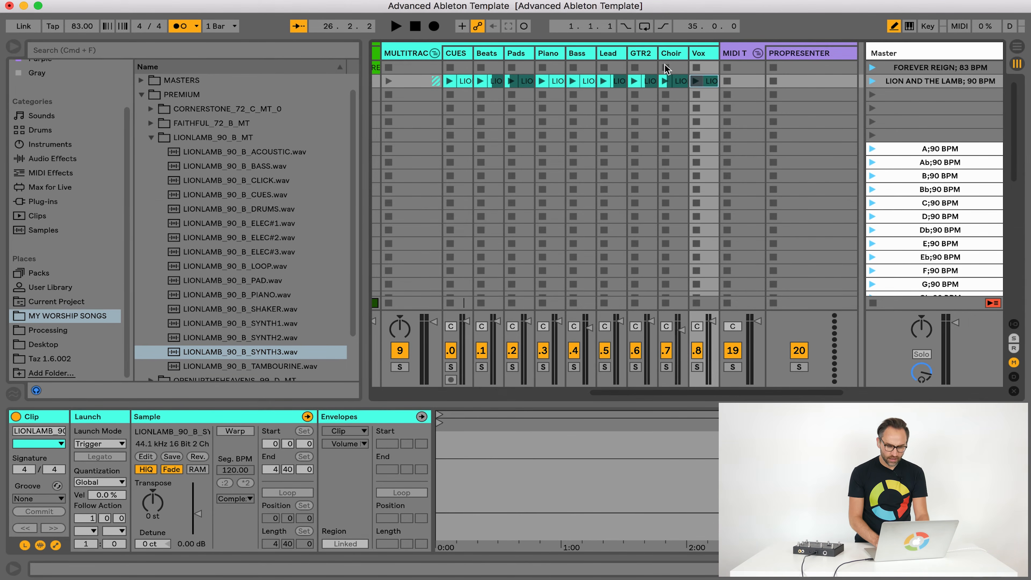
pyautogui.click(611, 81)
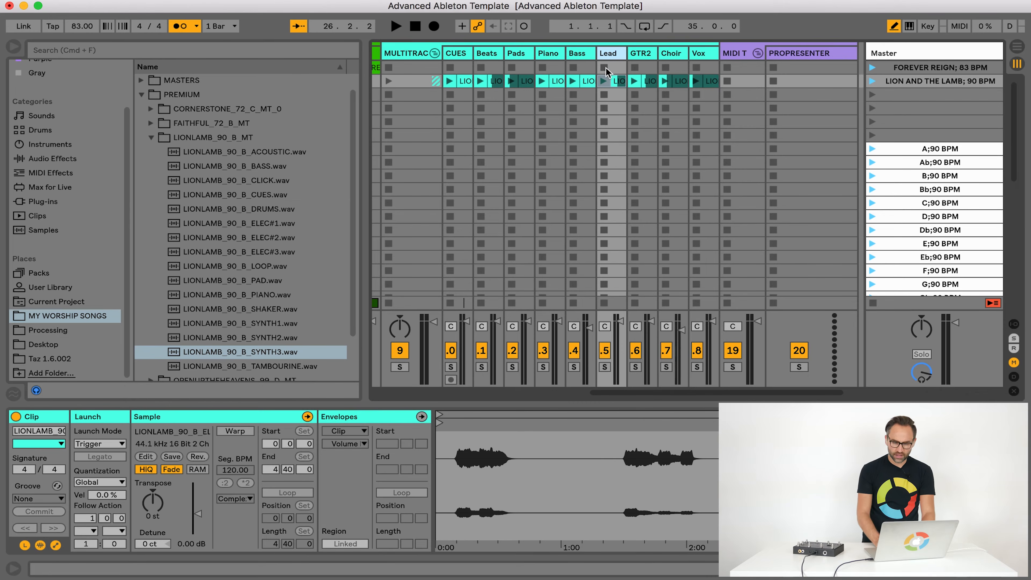
pyautogui.click(697, 57)
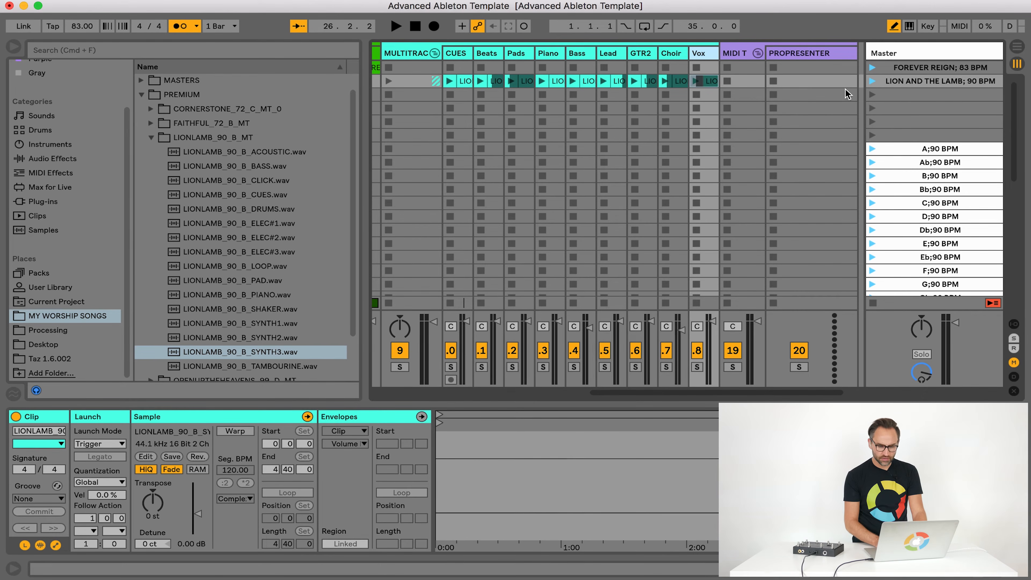
# Audition the LION AND THE LAMB scene across its multitracks, folding and unfolding the group, and stop playback
pyautogui.click(873, 82)
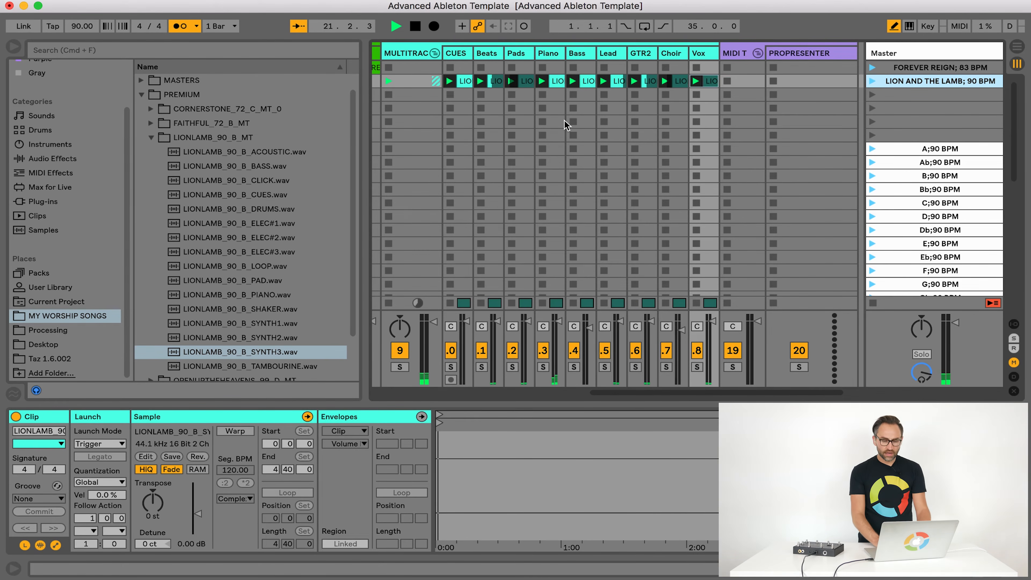
pyautogui.hscroll(-5, 564, 122)
pyautogui.hscroll(6, 565, 122)
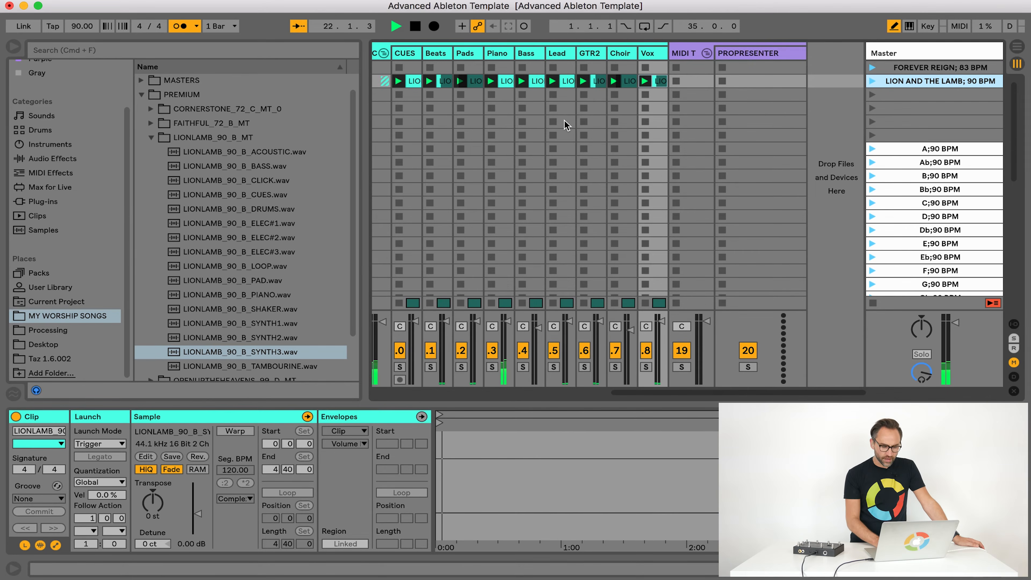
pyautogui.hscroll(-6, 564, 122)
pyautogui.hscroll(5, 706, 96)
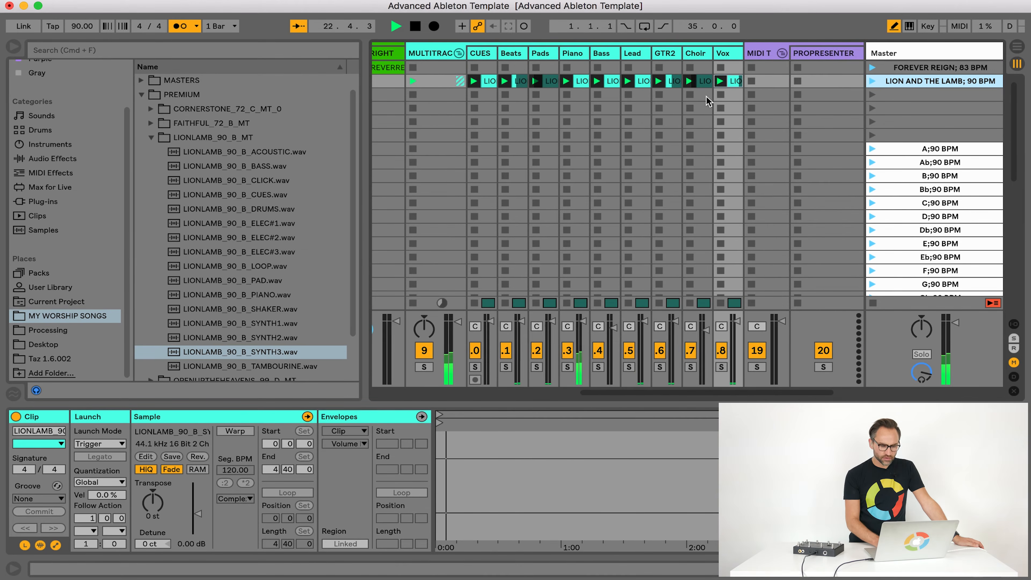
pyautogui.click(459, 53)
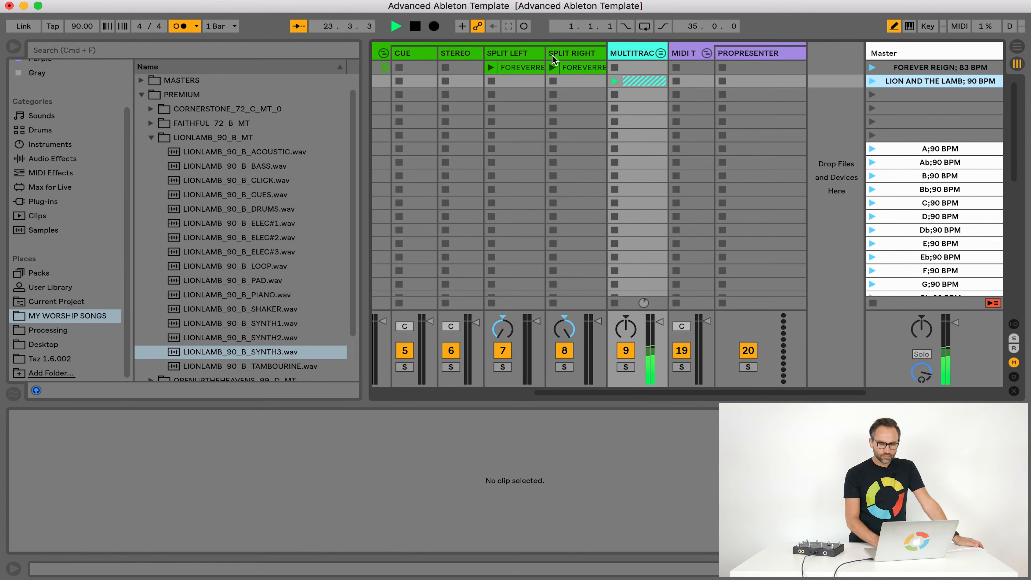
pyautogui.click(661, 53)
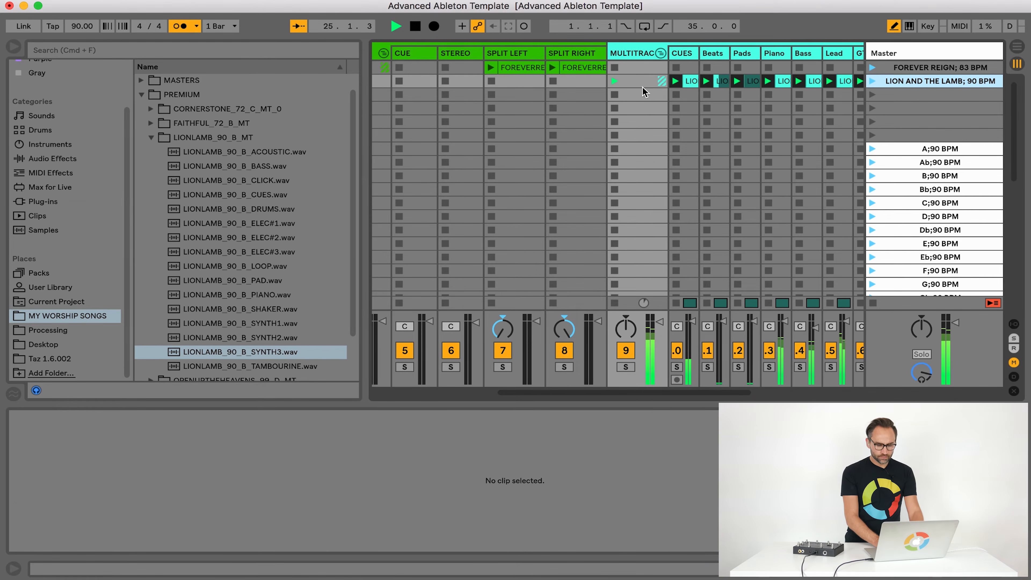
pyautogui.hscroll(6, 639, 111)
pyautogui.hscroll(-3, 639, 111)
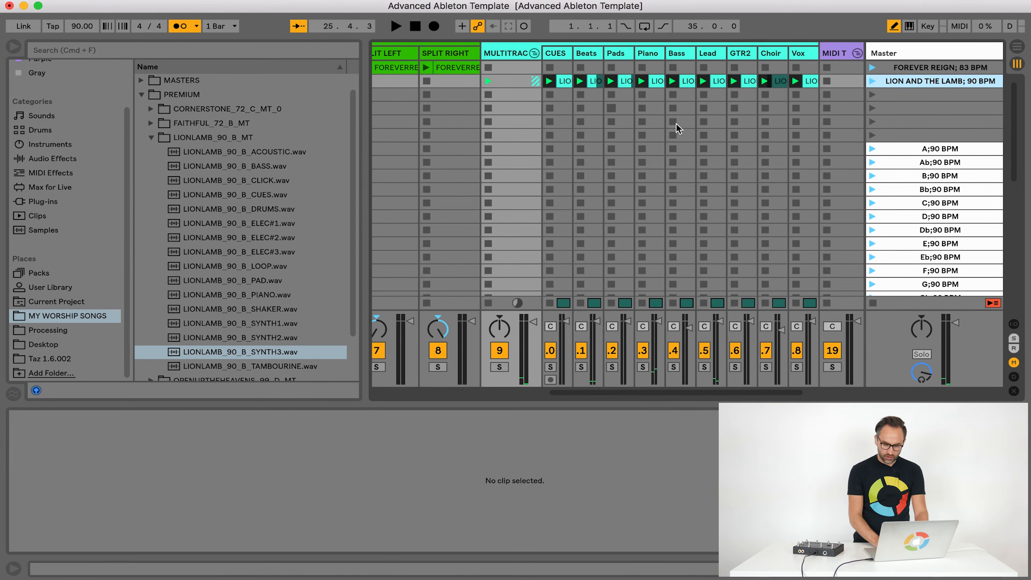
# Check the tracks' input and output routing and fold the multitracks group
pyautogui.click(1013, 324)
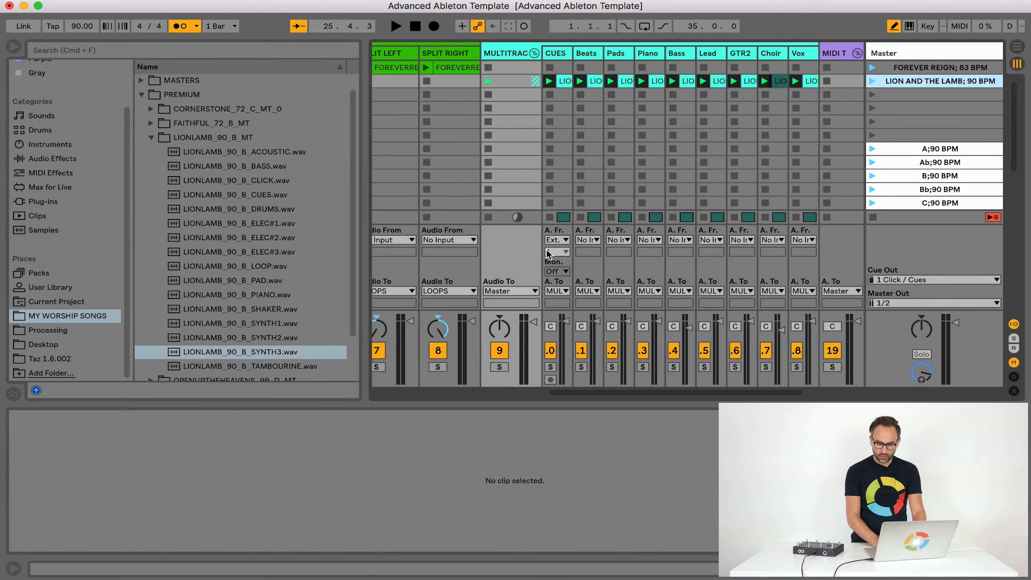
pyautogui.click(1013, 323)
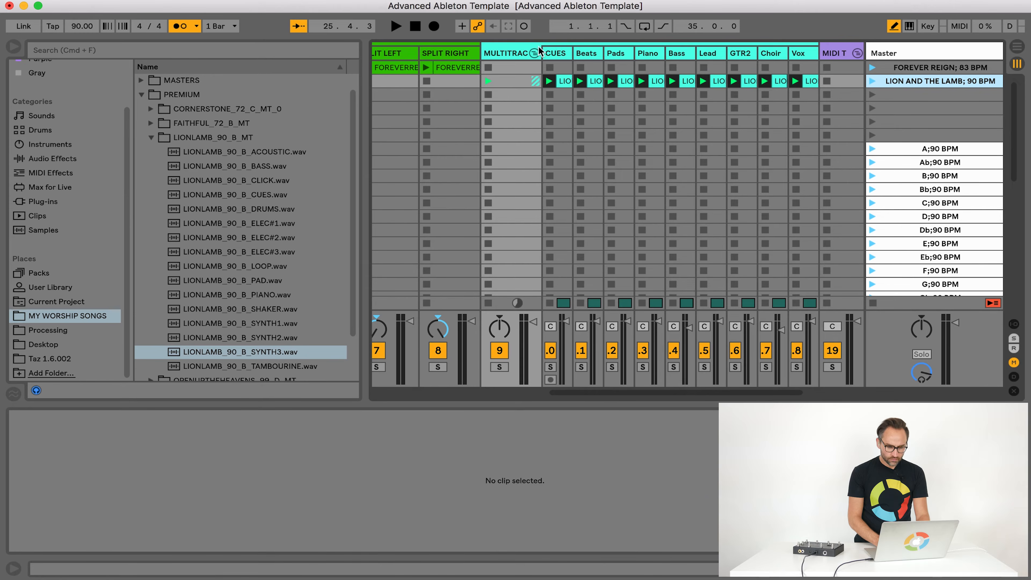
pyautogui.click(535, 53)
pyautogui.hscroll(-5, 557, 98)
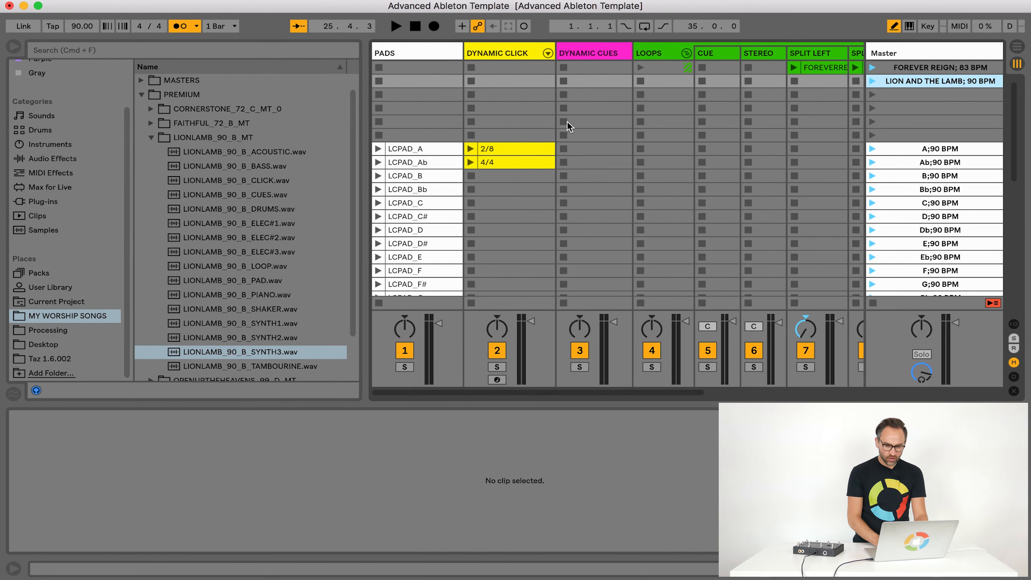
# Move the LCPAD_A pad clip into the third scene and name that scene "PAD; 72 BPM"
pyautogui.click(888, 99)
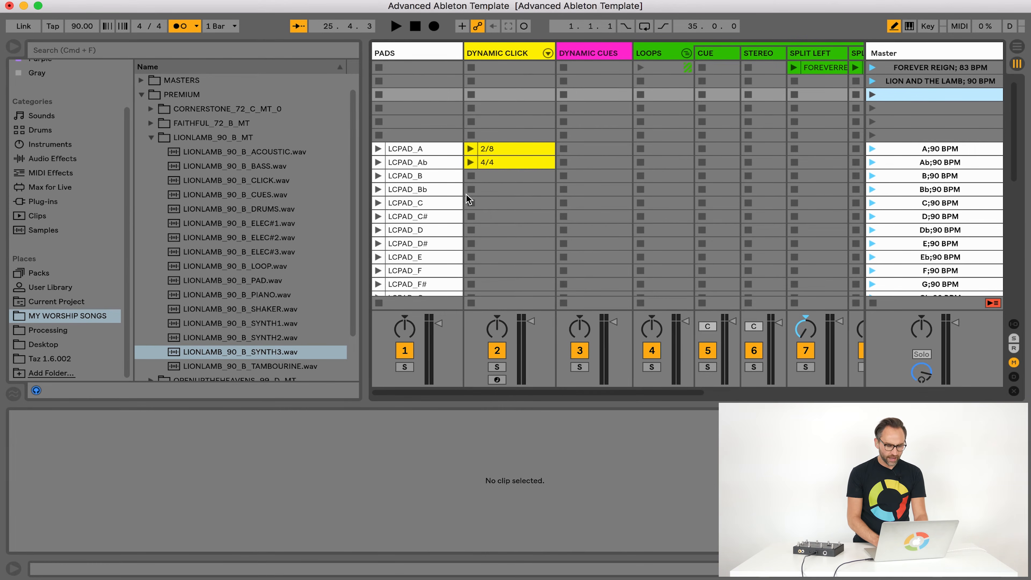
pyautogui.moveTo(418, 149); pyautogui.dragTo(419, 96)
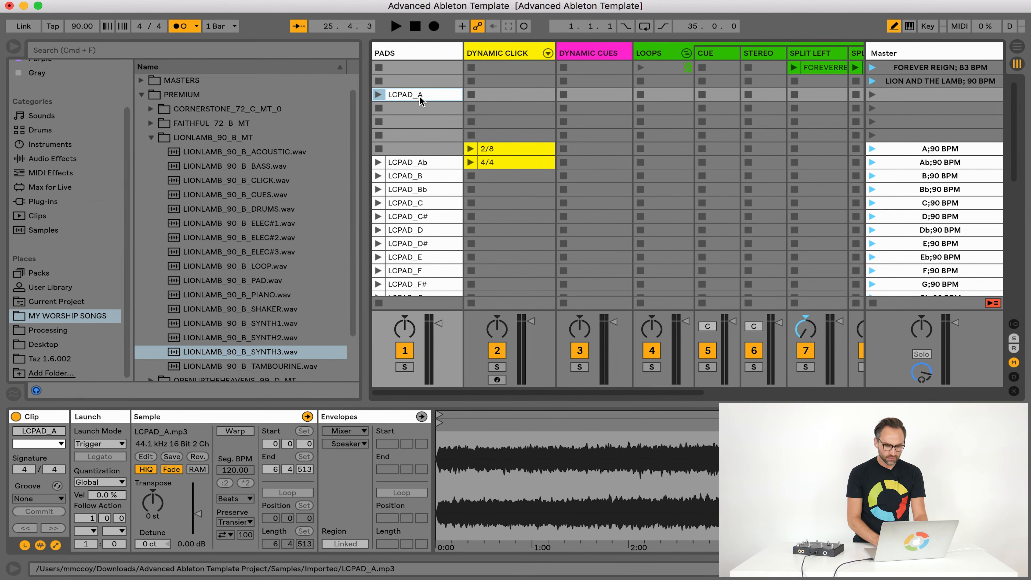
pyautogui.click(932, 94)
pyautogui.press('super+r')
pyautogui.write('PAD; ')
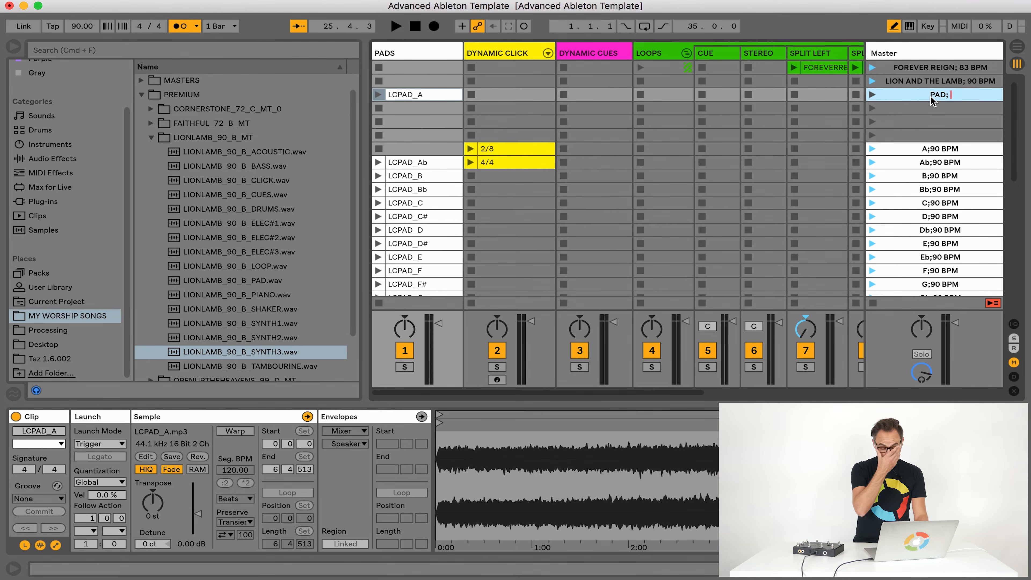
pyautogui.write('72 BPM')
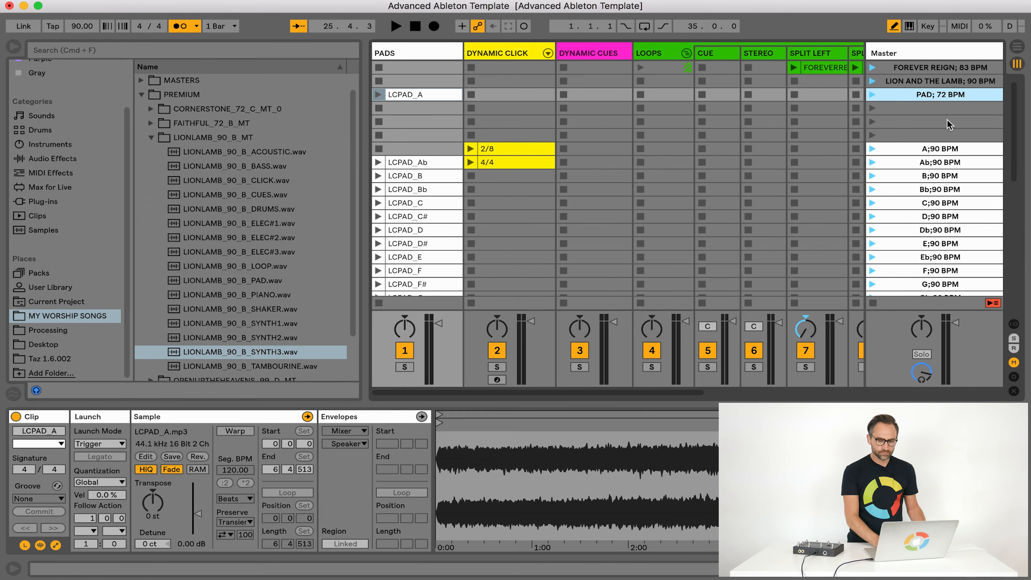
# Audition the PAD; 72 BPM scene with its LCPAD_A clip and stop playback
pyautogui.click(948, 120)
pyautogui.click(923, 80)
pyautogui.click(931, 93)
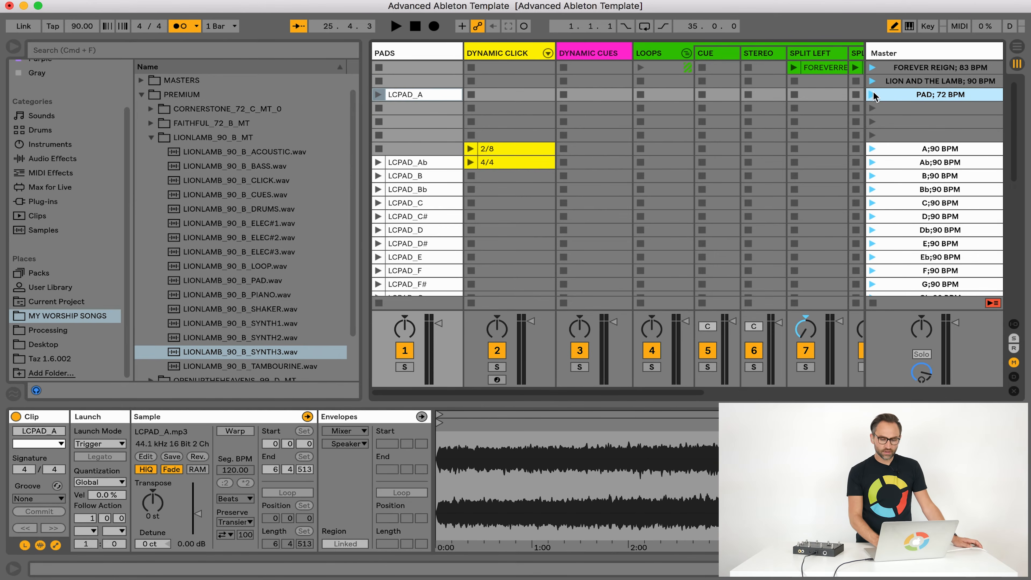
pyautogui.click(873, 95)
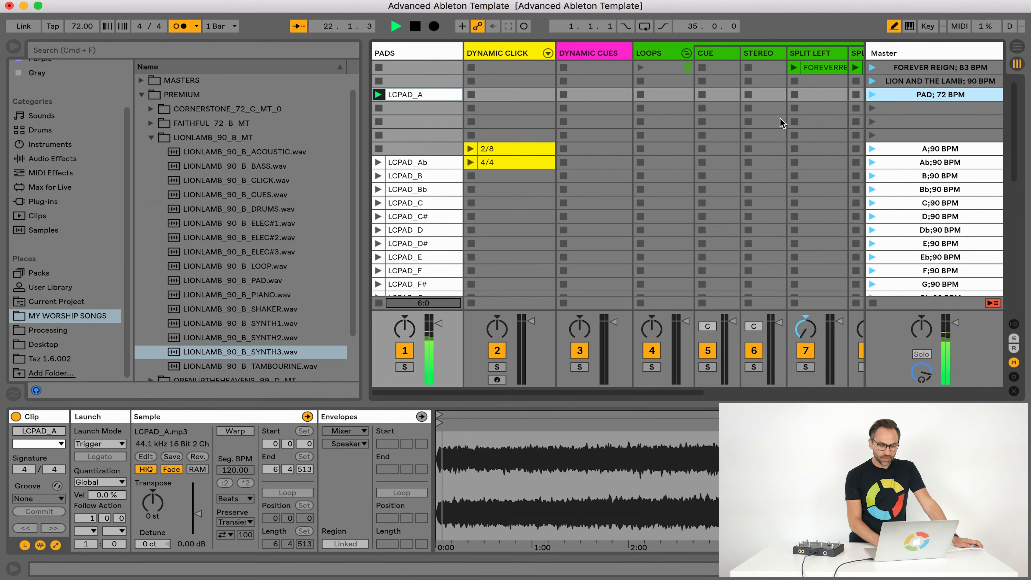
pyautogui.hscroll(10, 797, 123)
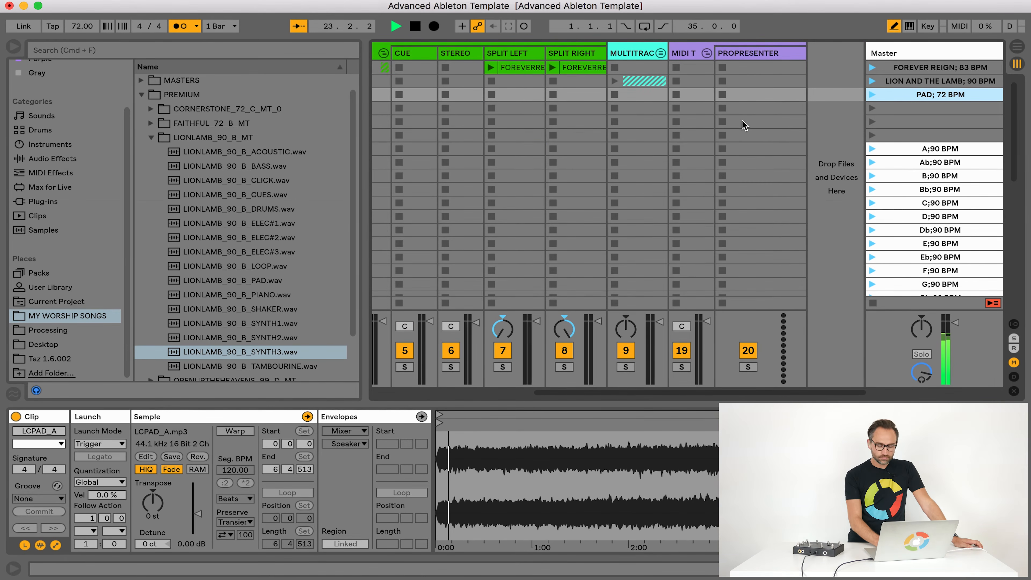
pyautogui.hscroll(-10, 662, 131)
pyautogui.scroll(-1, 663, 131)
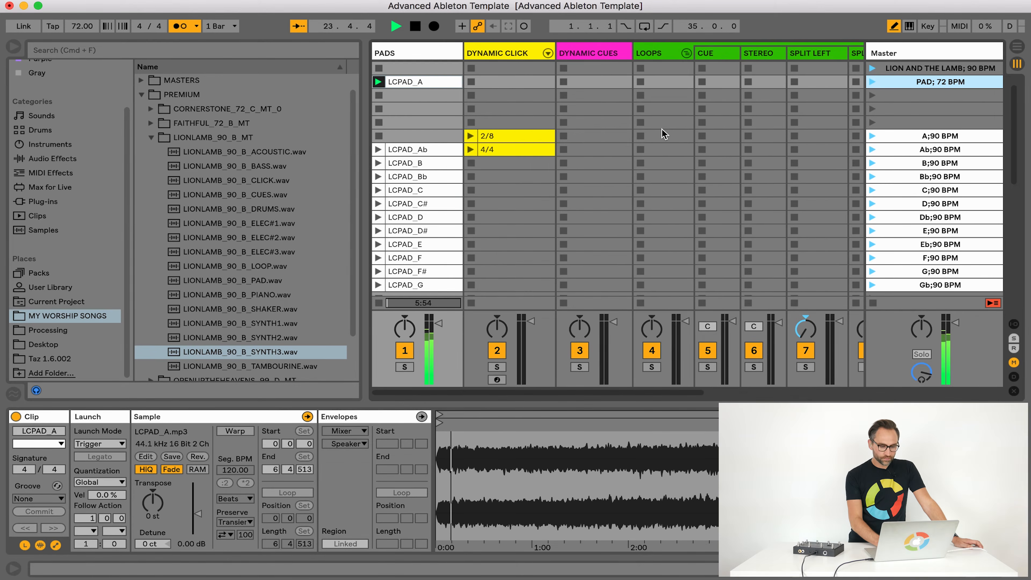
pyautogui.scroll(1, 664, 134)
pyautogui.press('space')
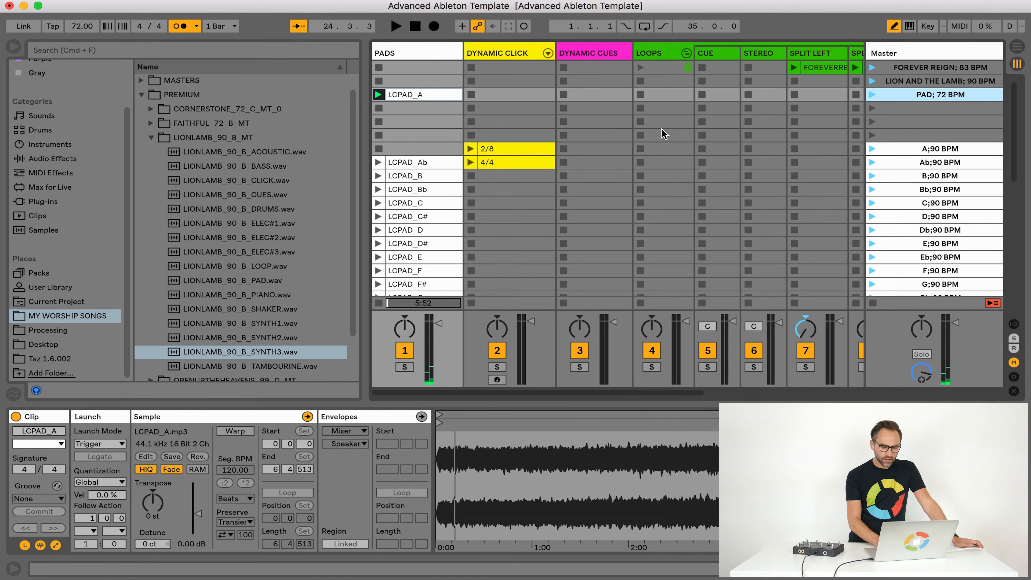
# Move the 4/4 dynamic click clip into the PAD; 72 BPM scene and launch that scene
pyautogui.click(507, 166)
pyautogui.moveTo(507, 166); pyautogui.dragTo(508, 97)
pyautogui.click(874, 95)
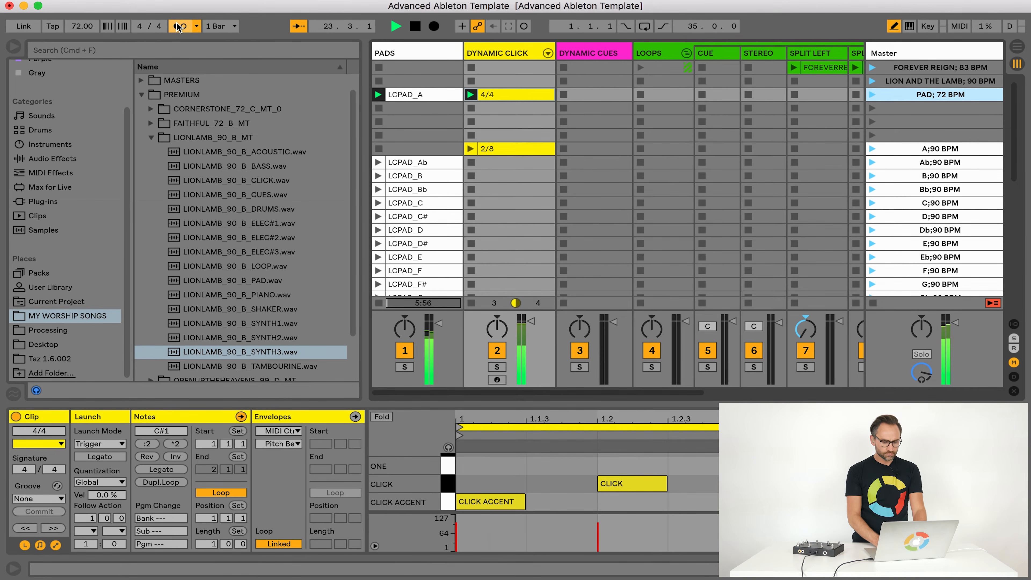
# Return the 4/4 click clip to its slot in the Ab scene and stop the click and playback
pyautogui.moveTo(498, 95); pyautogui.dragTo(491, 162)
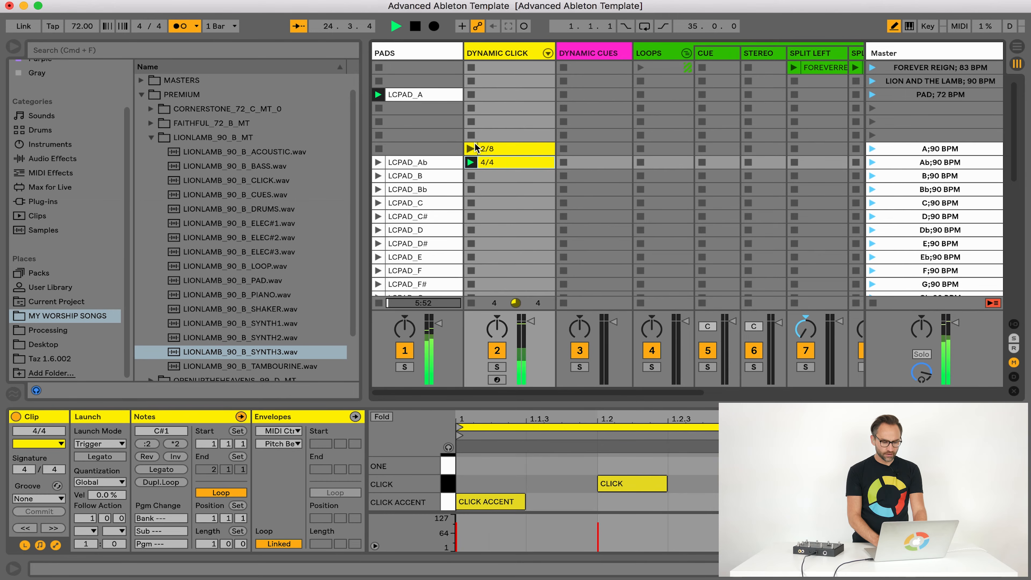
pyautogui.click(471, 175)
pyautogui.hscroll(10, 579, 136)
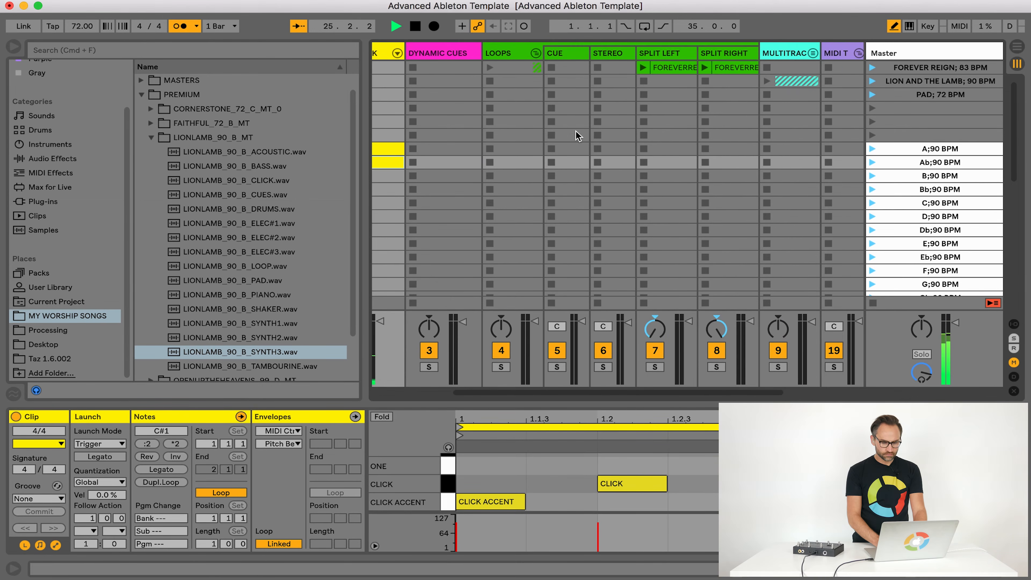
pyautogui.hscroll(-10, 578, 136)
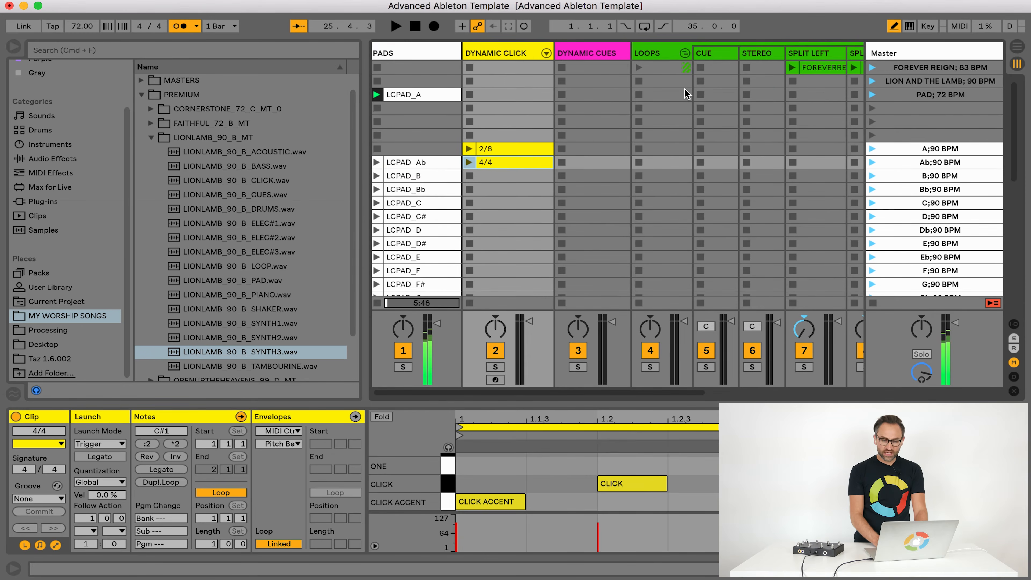
pyautogui.hscroll(8, 584, 106)
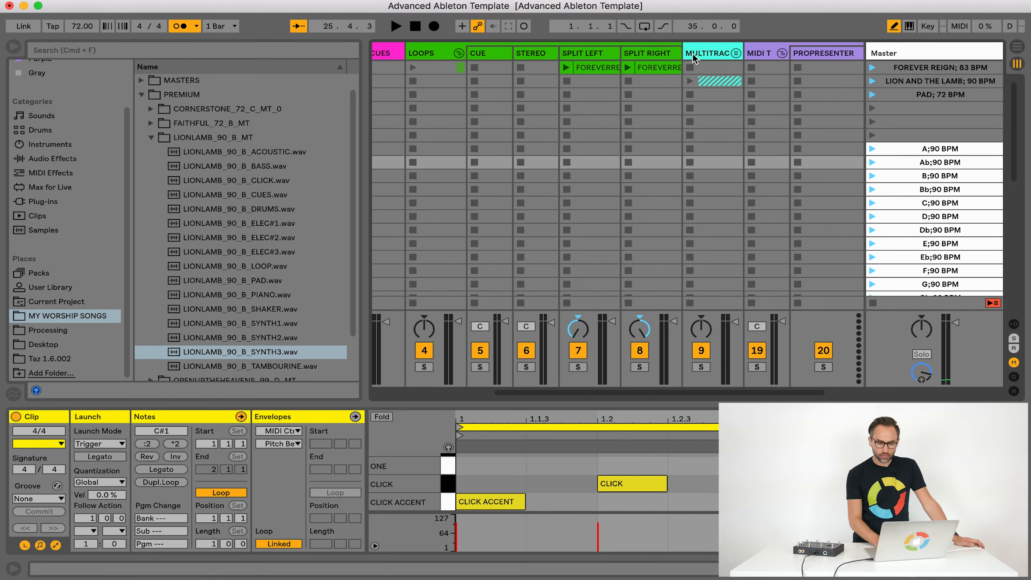
pyautogui.hscroll(3, 863, 98)
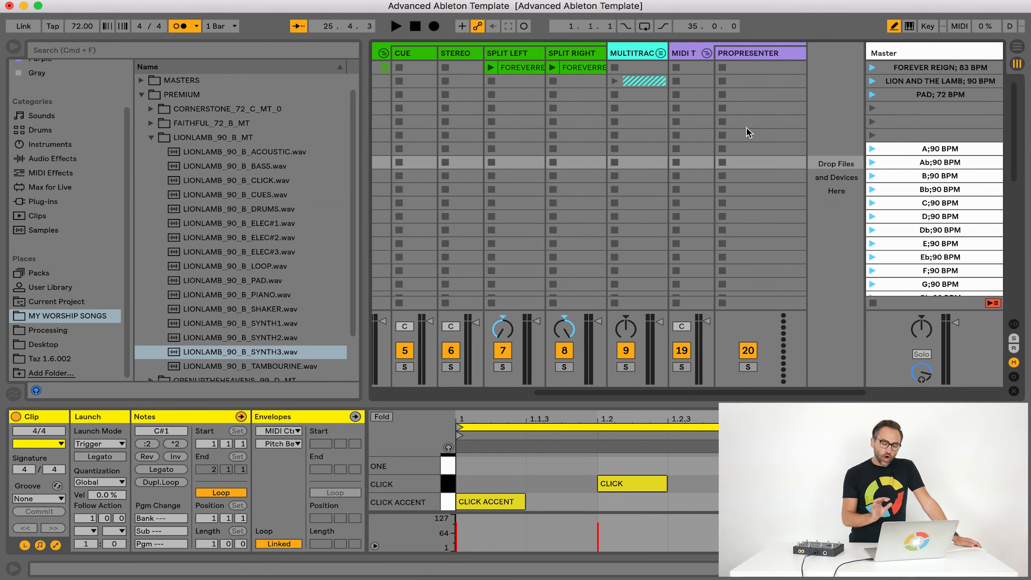
# Examine the ProPresenter command clips in the PROPRESENTER track, including the first SLIDE NUMBER clip's MIDI note settings
pyautogui.hscroll(-2, 747, 128)
pyautogui.hscroll(2, 747, 127)
pyautogui.scroll(-10, 747, 128)
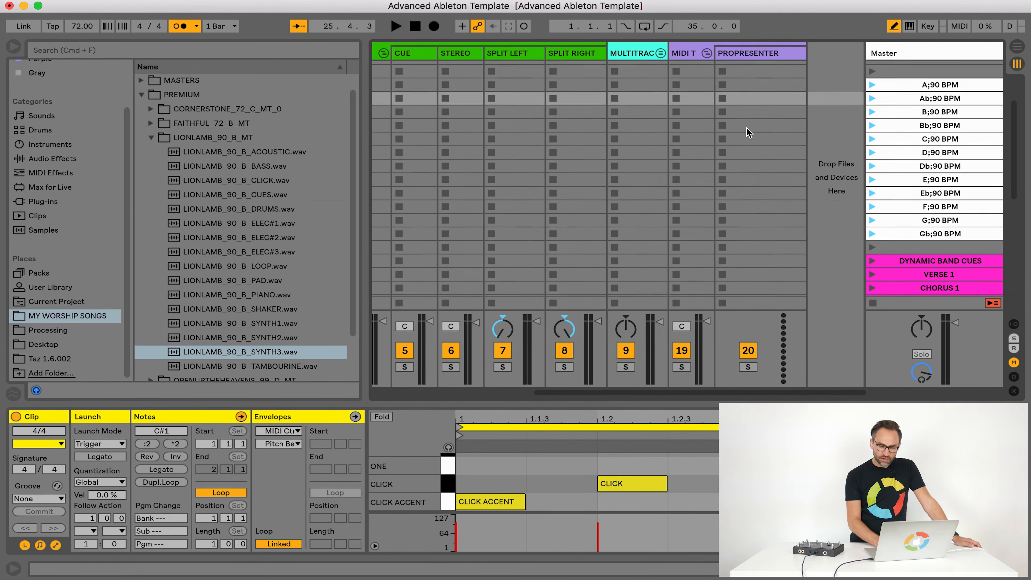
pyautogui.scroll(-3, 747, 128)
pyautogui.click(746, 260)
pyautogui.click(746, 261)
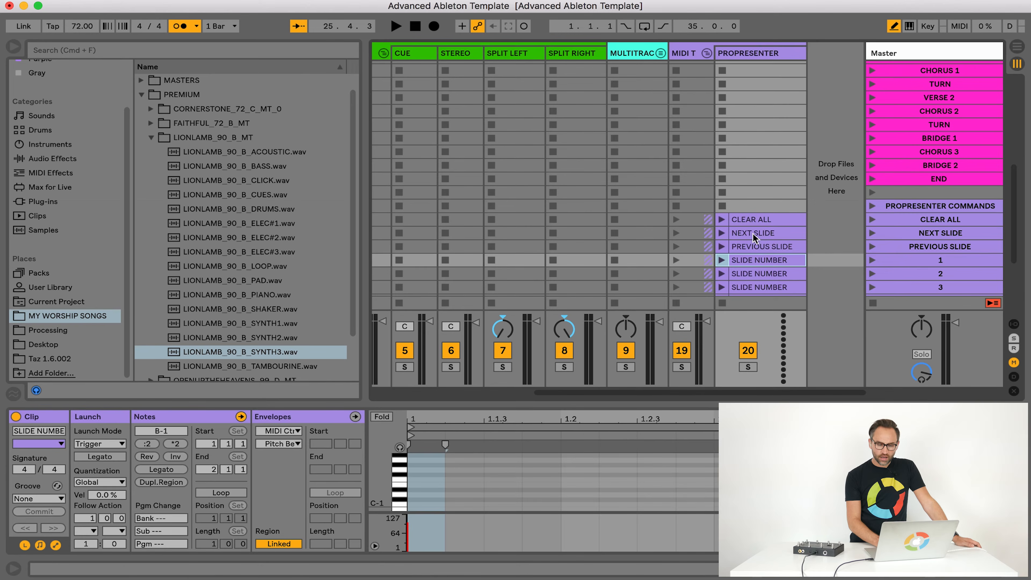
pyautogui.scroll(12, 753, 155)
pyautogui.hscroll(-2, 753, 155)
pyautogui.hscroll(2, 799, 103)
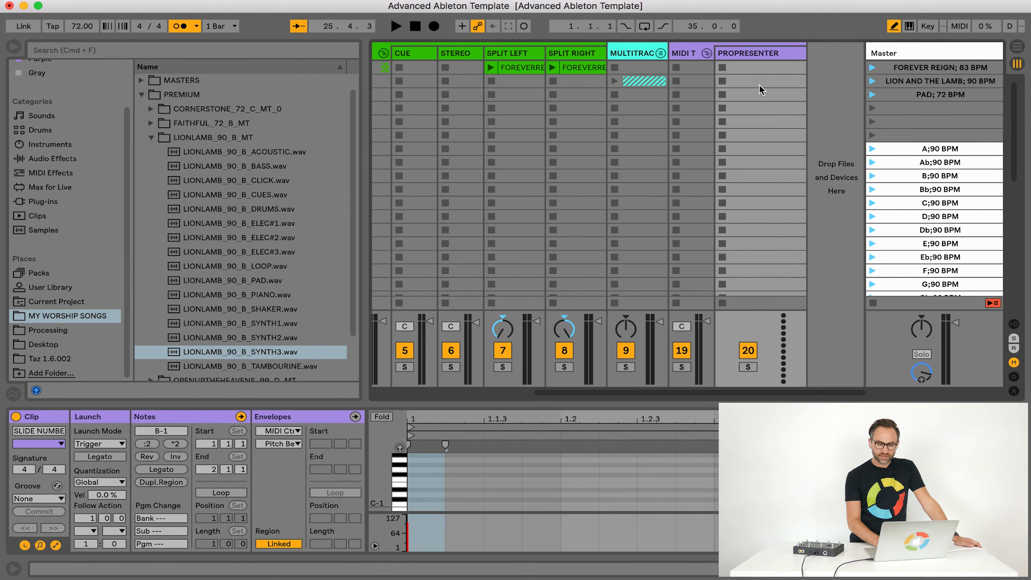
# Create a MIDI clip in the PROPRESENTER track's FOREVER REIGN scene slot and name it FOREVER REIGN
pyautogui.click(752, 66)
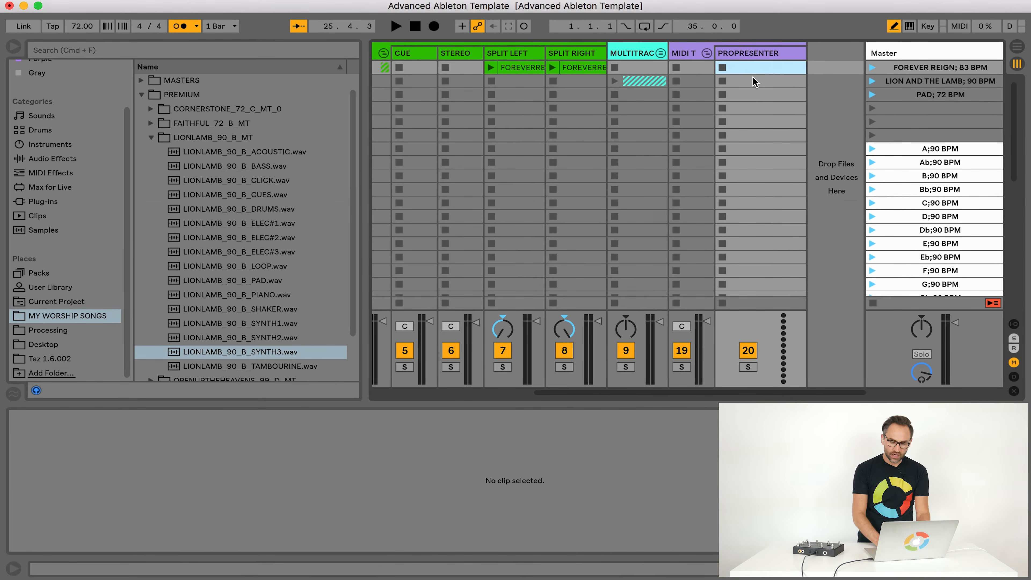
pyautogui.doubleClick(748, 66)
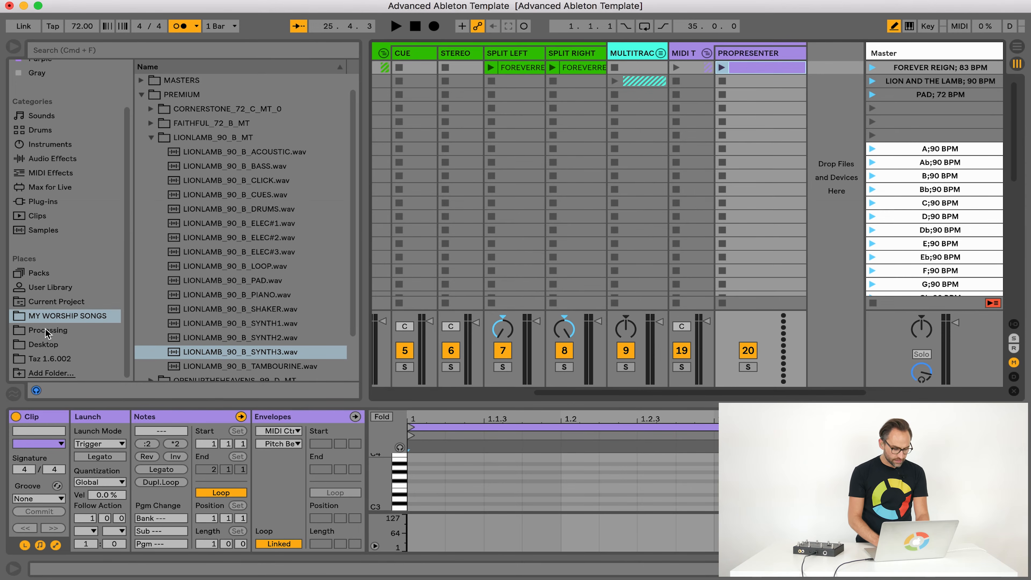
pyautogui.click(28, 432)
pyautogui.write('FOREVER REIGN')
pyautogui.press('Return')
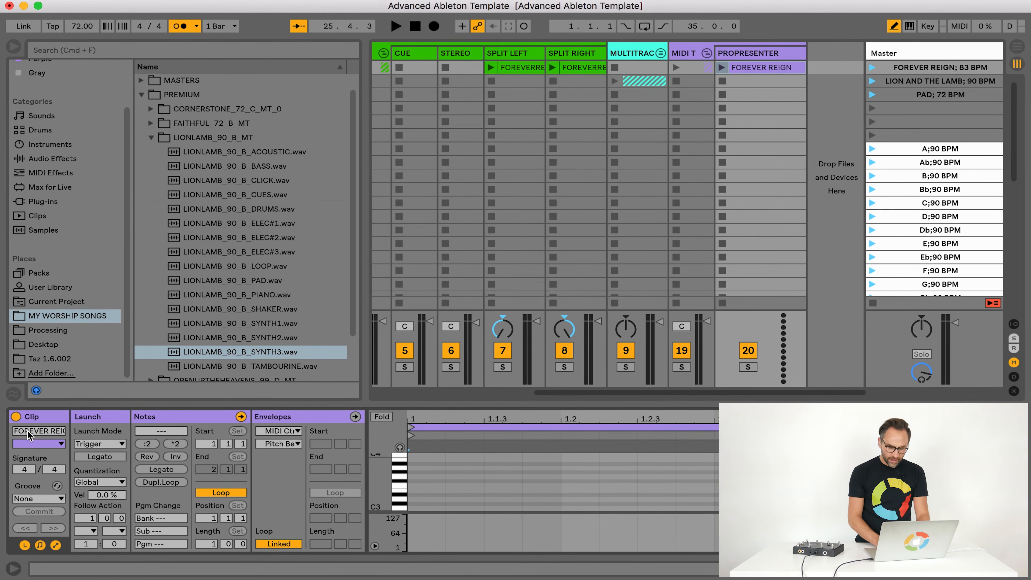
# Add a row of C2 notes along the first bar of the FOREVER REIGN clip in an enlarged note editor
pyautogui.moveTo(538, 403); pyautogui.dragTo(539, 304)
pyautogui.click(436, 472)
pyautogui.click(509, 472)
pyautogui.click(583, 472)
pyautogui.click(656, 472)
pyautogui.click(694, 472)
pyautogui.click(771, 472)
pyautogui.click(849, 467)
pyautogui.click(926, 472)
pyautogui.click(849, 472)
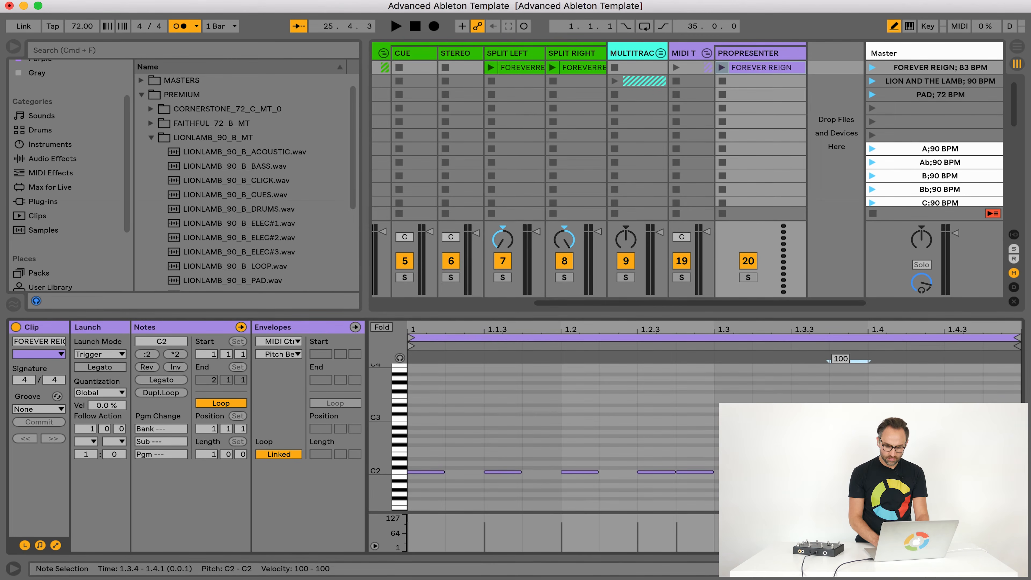
pyautogui.click(926, 472)
pyautogui.click(925, 468)
pyautogui.click(887, 468)
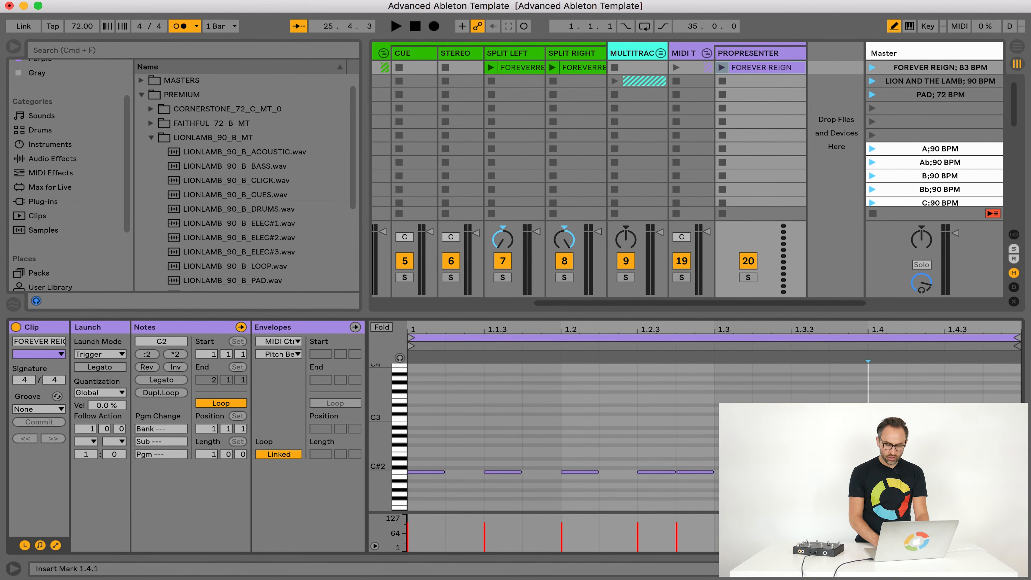
pyautogui.moveTo(520, 315); pyautogui.dragTo(521, 409)
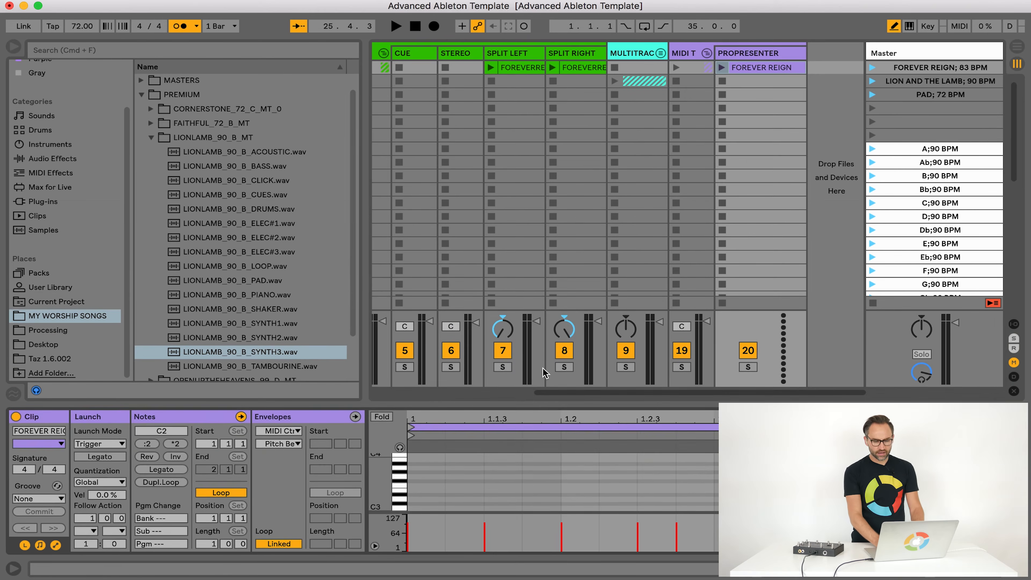
# Look through the pad, dynamic click, cue and loop tracks and the DYNAMIC BAND CUES scenes
pyautogui.click(756, 153)
pyautogui.hscroll(-5, 755, 153)
pyautogui.scroll(1, 755, 153)
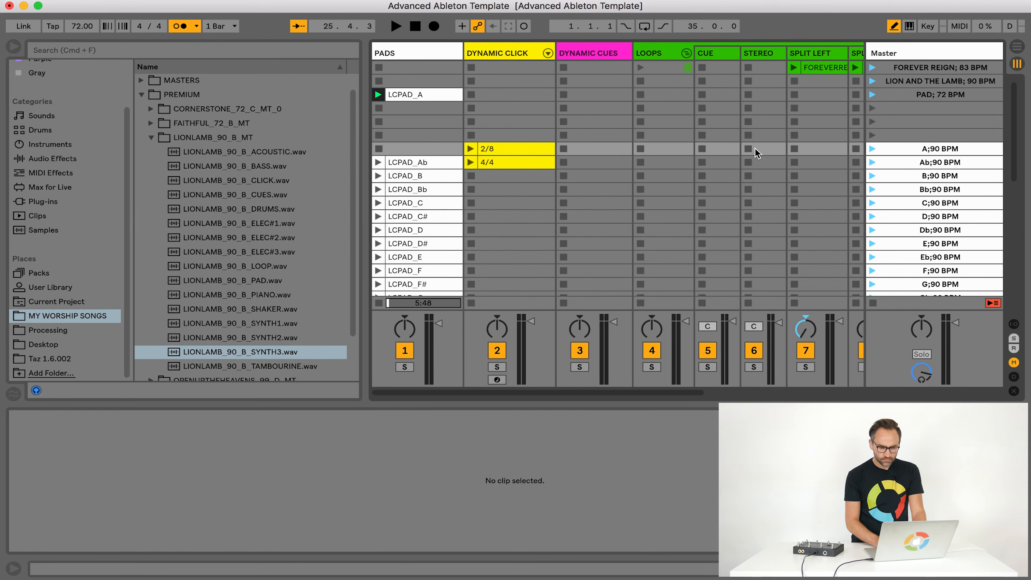
pyautogui.hscroll(10, 756, 153)
pyautogui.hscroll(-8, 756, 153)
pyautogui.scroll(-10, 756, 153)
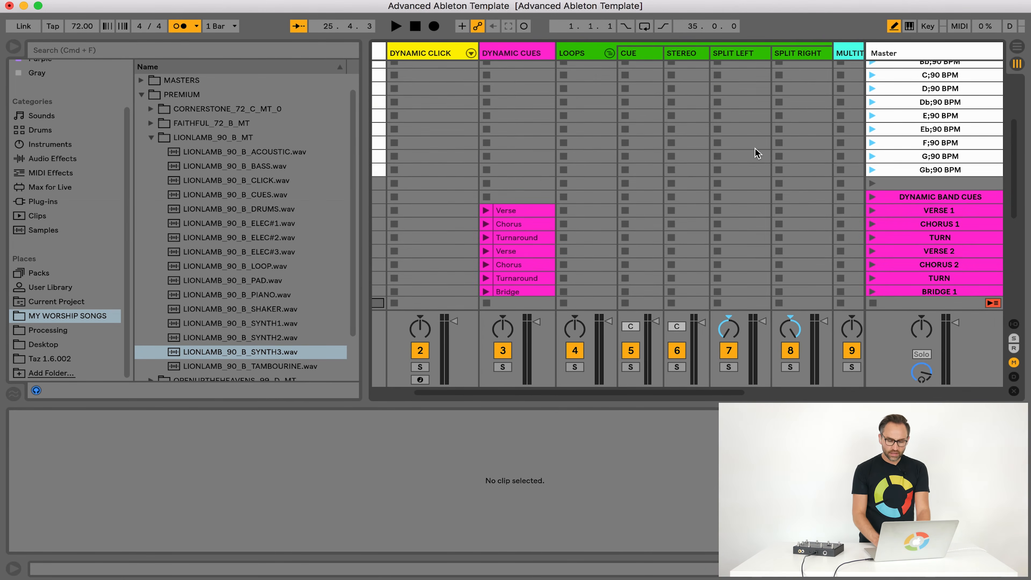
pyautogui.scroll(-2, 756, 153)
pyautogui.scroll(13, 756, 153)
pyautogui.hscroll(-1, 756, 153)
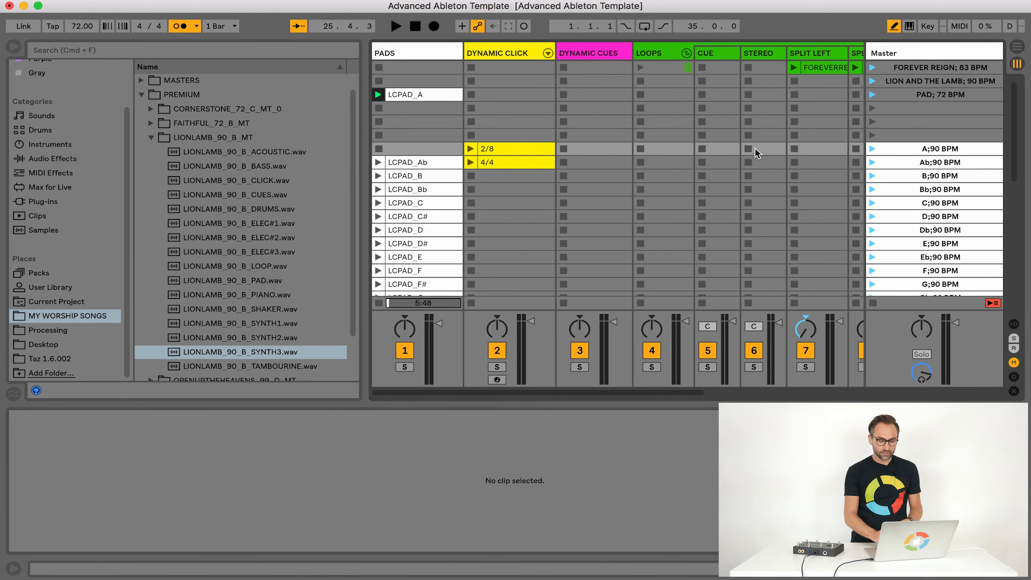
# Audition the Outro cue and the second Turnaround cue in the DYNAMIC CUES track and stop playback
pyautogui.scroll(-15, 756, 153)
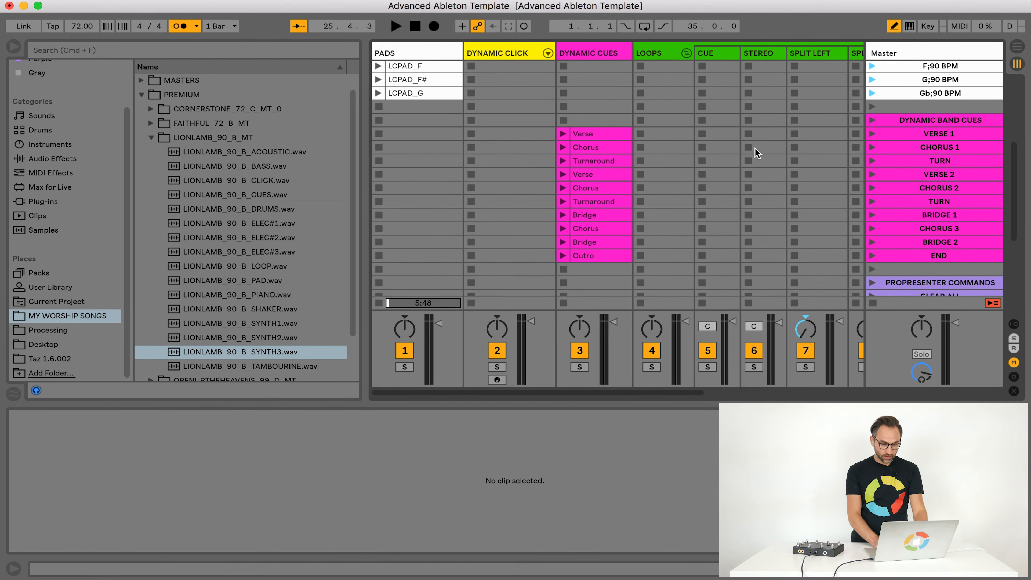
pyautogui.click(562, 256)
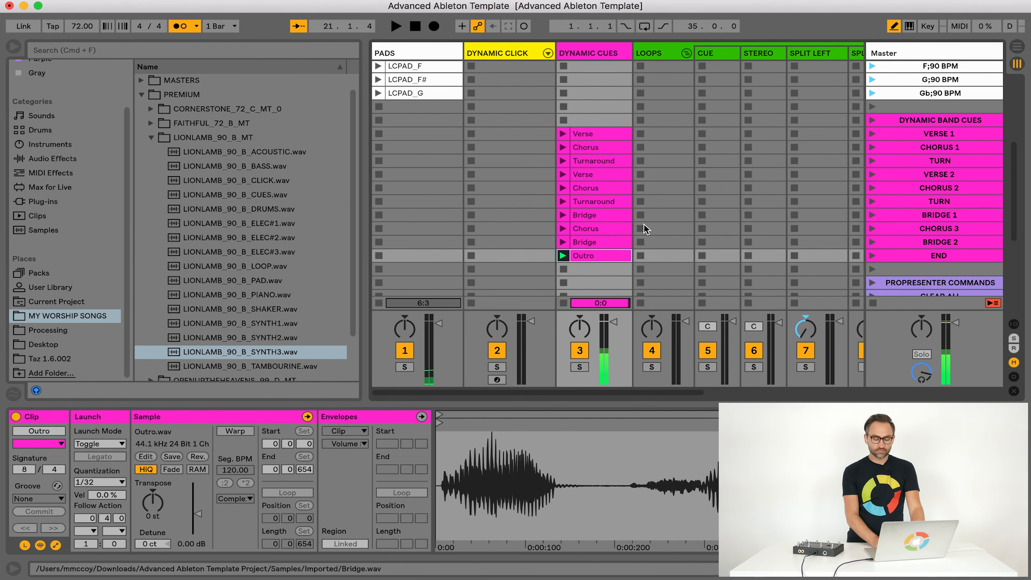
pyautogui.click(563, 201)
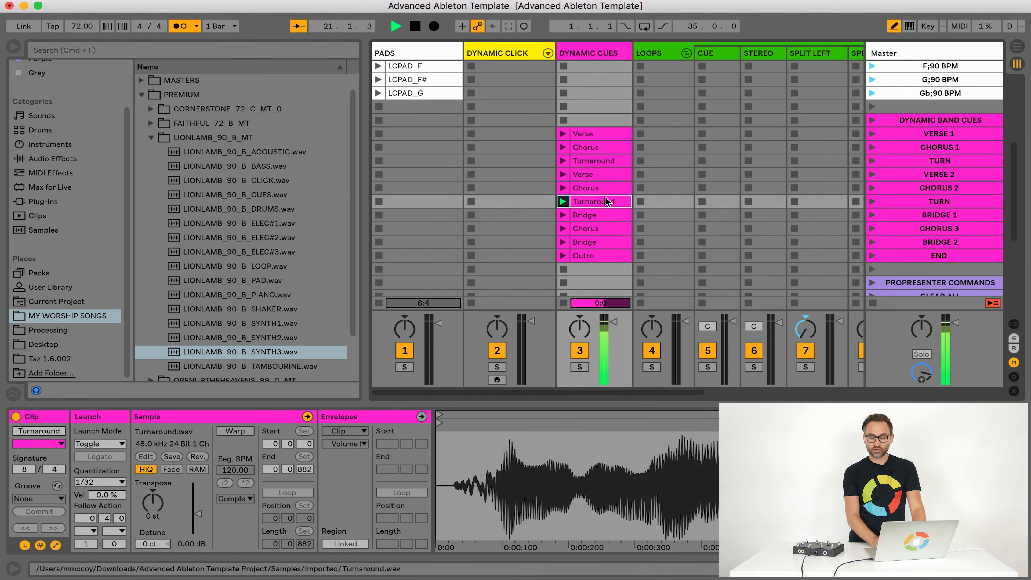
pyautogui.scroll(4, 606, 197)
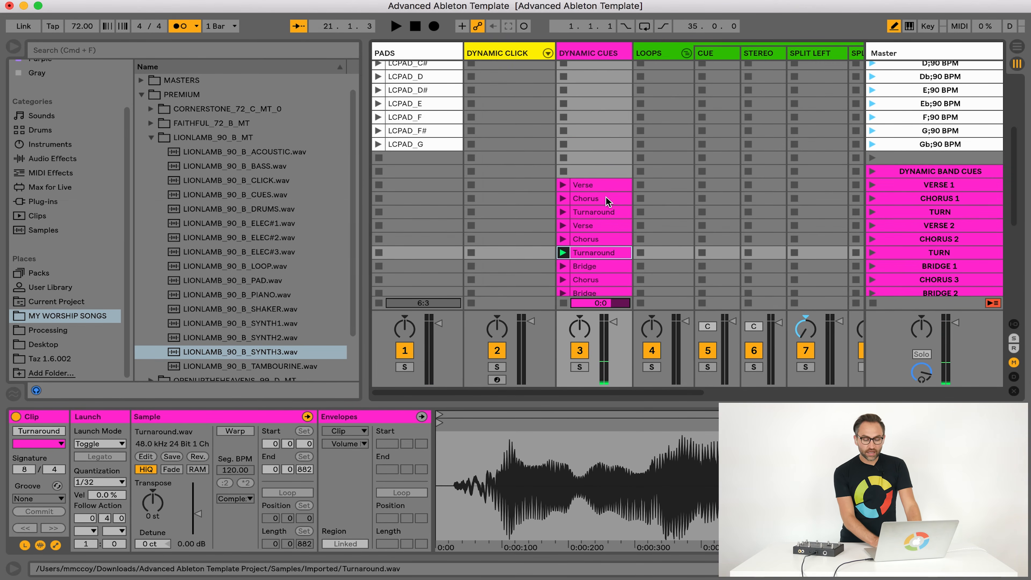
pyautogui.scroll(5, 606, 196)
# Check the Looptimus input's Remote setting in the Link/MIDI preferences and close the preferences
pyautogui.hscroll(5, 641, 111)
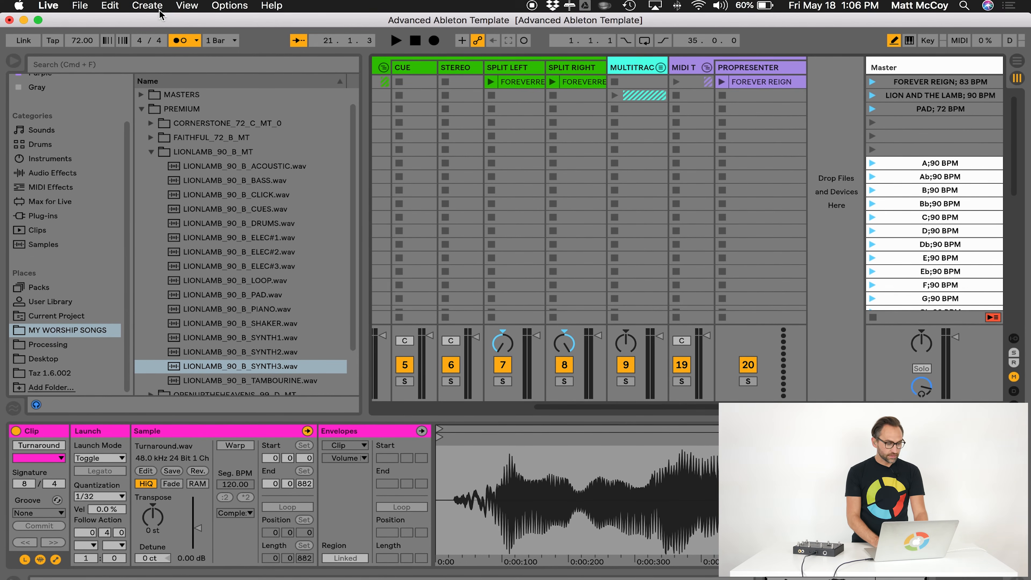
pyautogui.click(48, 5)
pyautogui.click(81, 39)
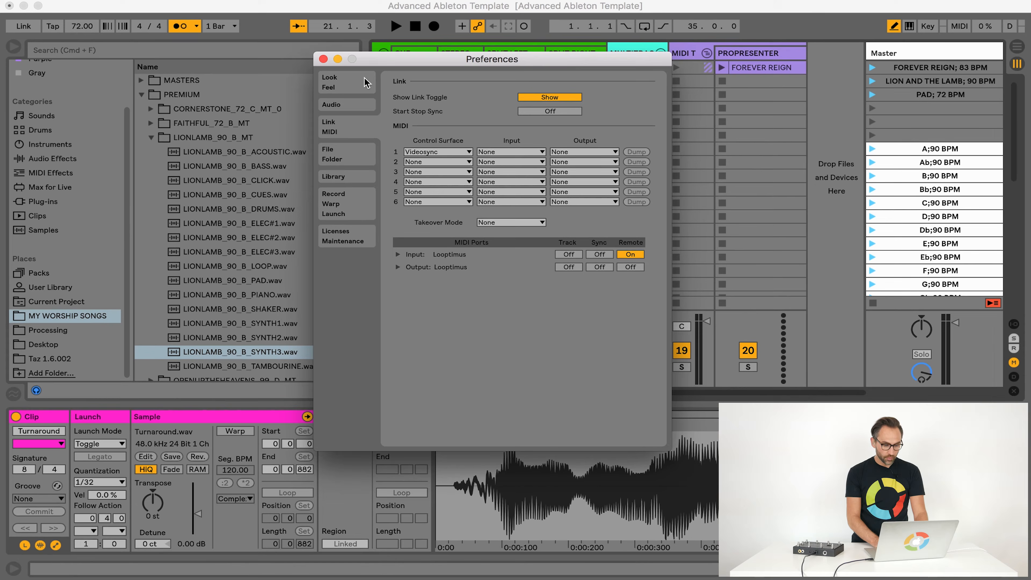
pyautogui.click(324, 58)
pyautogui.click(629, 134)
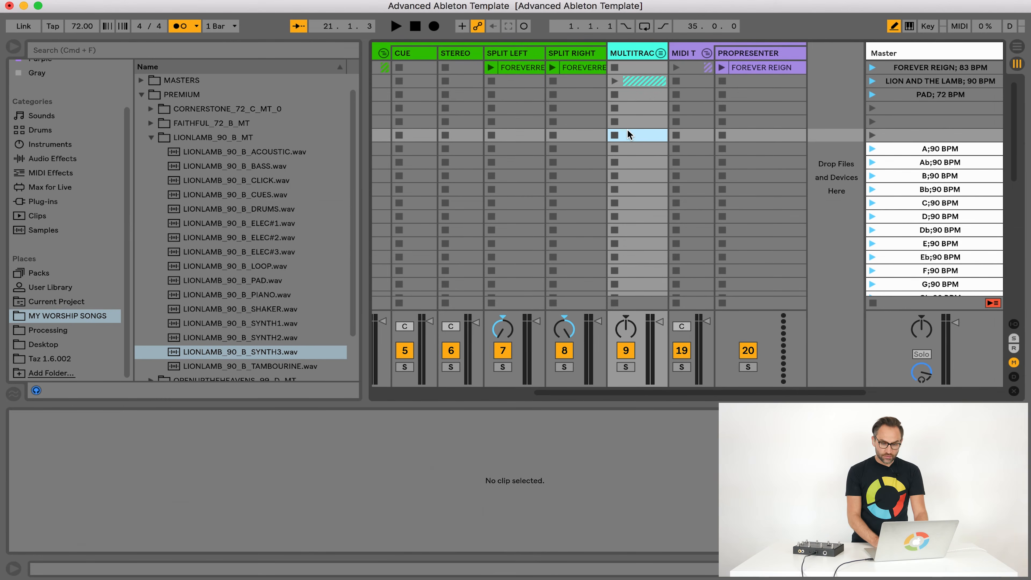
# Map the FOREVER REIGN, LION AND THE LAMB and PAD scenes to MIDI notes C#-2, D-2 and D#-2, and transport stop to G8
pyautogui.press('super+m')
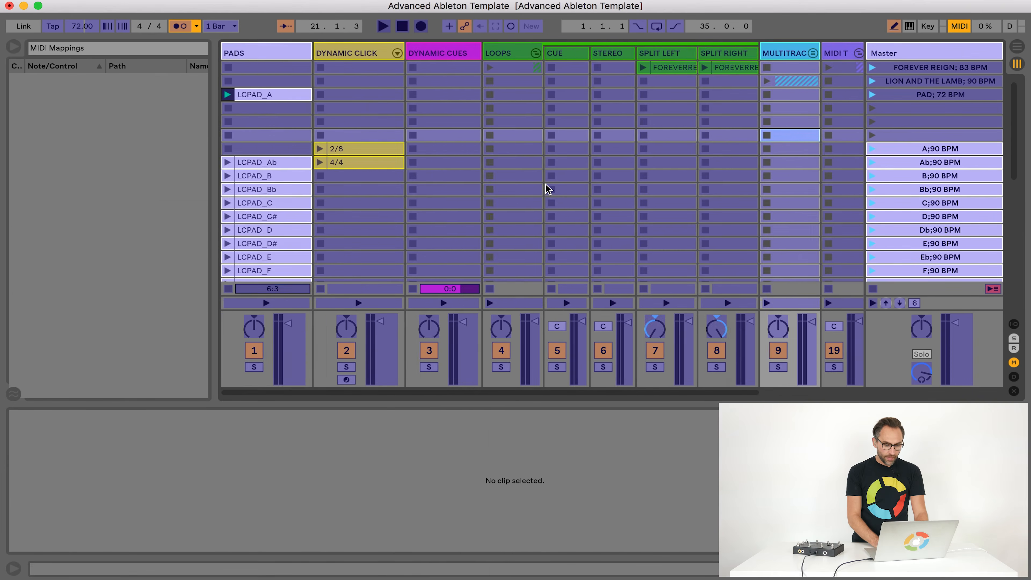
pyautogui.scroll(-10, 548, 189)
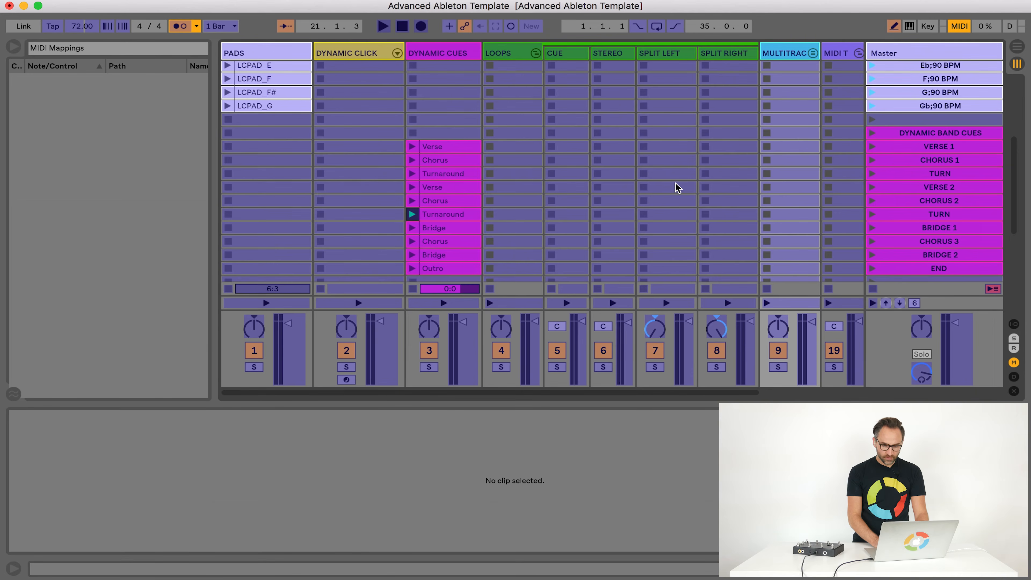
pyautogui.scroll(10, 676, 188)
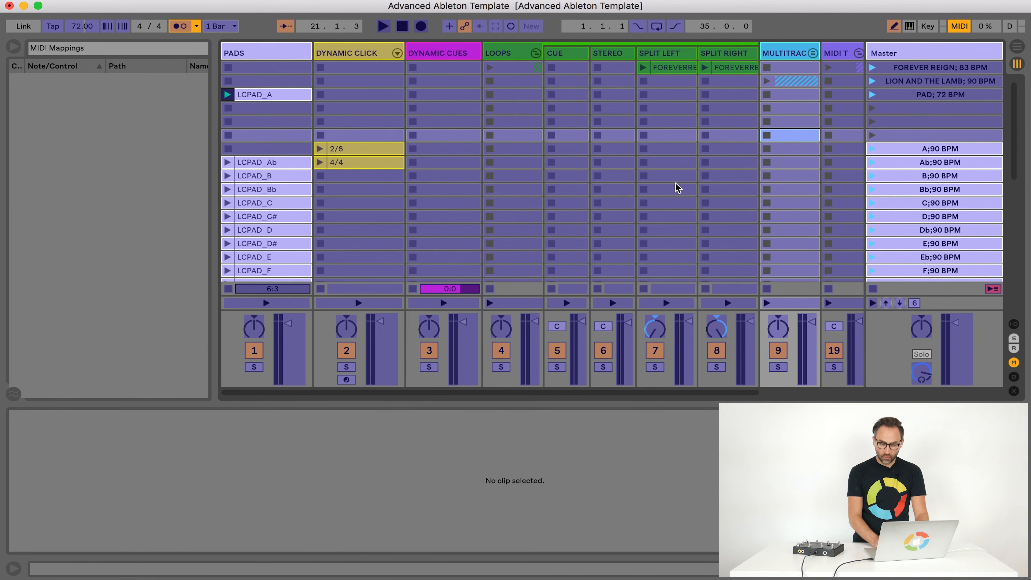
pyautogui.click(937, 69)
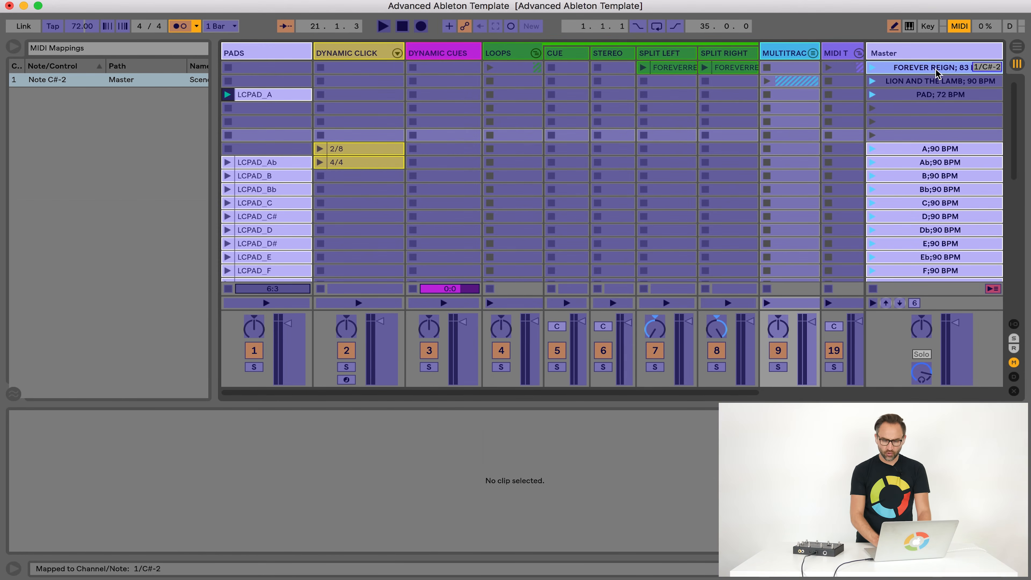
pyautogui.click(938, 81)
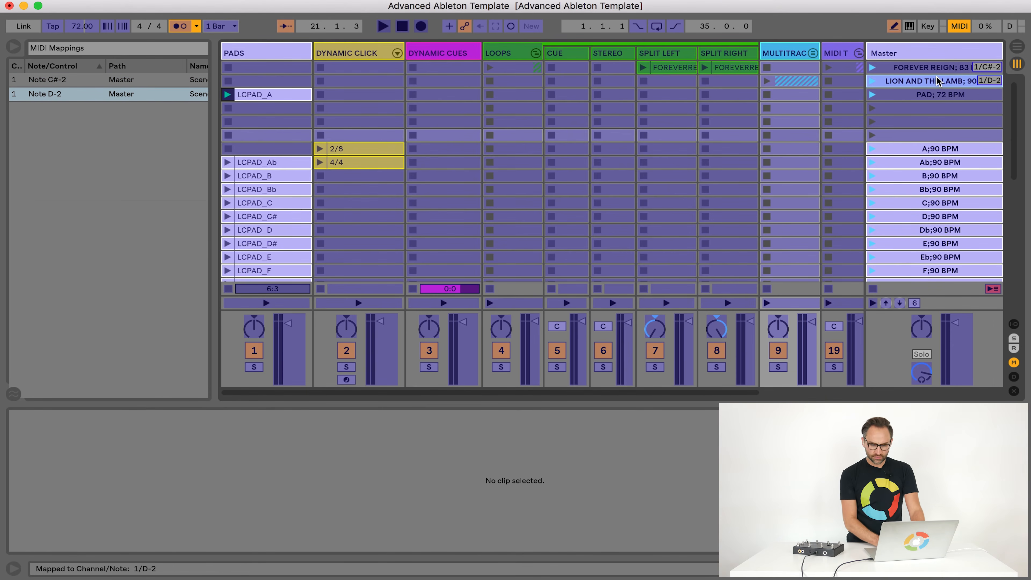
pyautogui.click(938, 95)
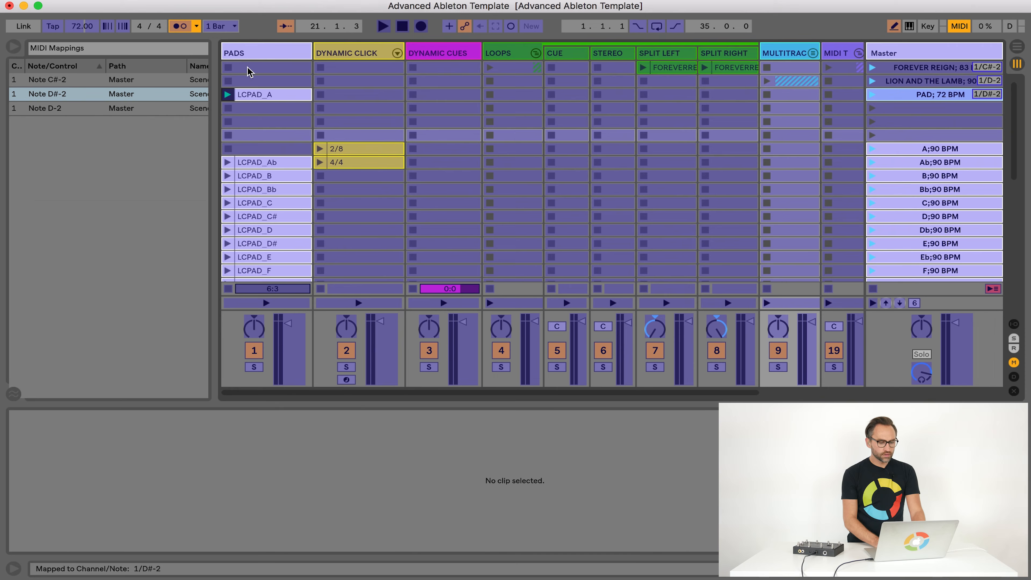
pyautogui.click(402, 26)
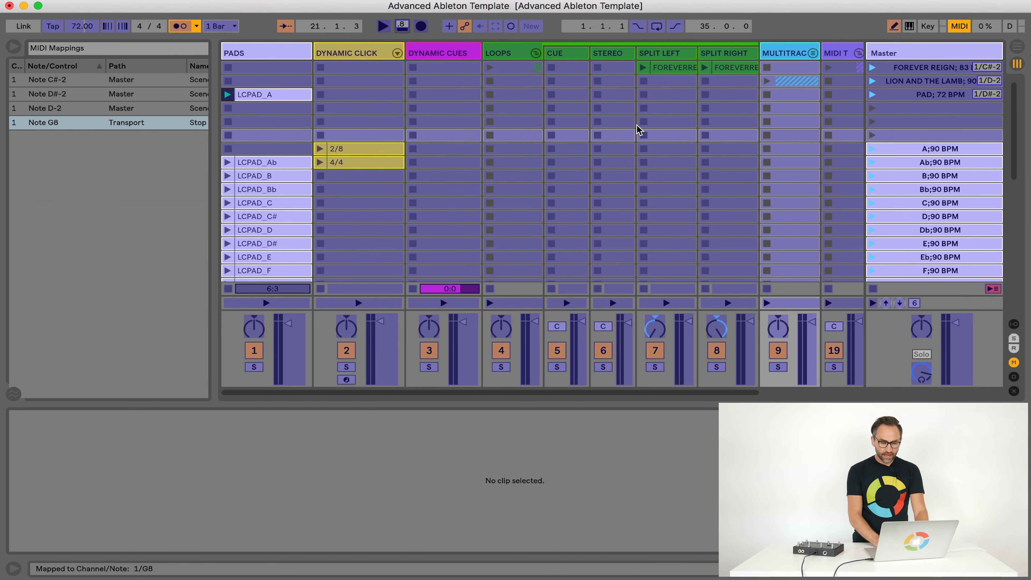
# Map the second Turnaround cue to MIDI note C#8, select the Outro cue for MIDI assignment, and leave MIDI mapping mode
pyautogui.scroll(-5, 701, 129)
pyautogui.scroll(-2, 701, 128)
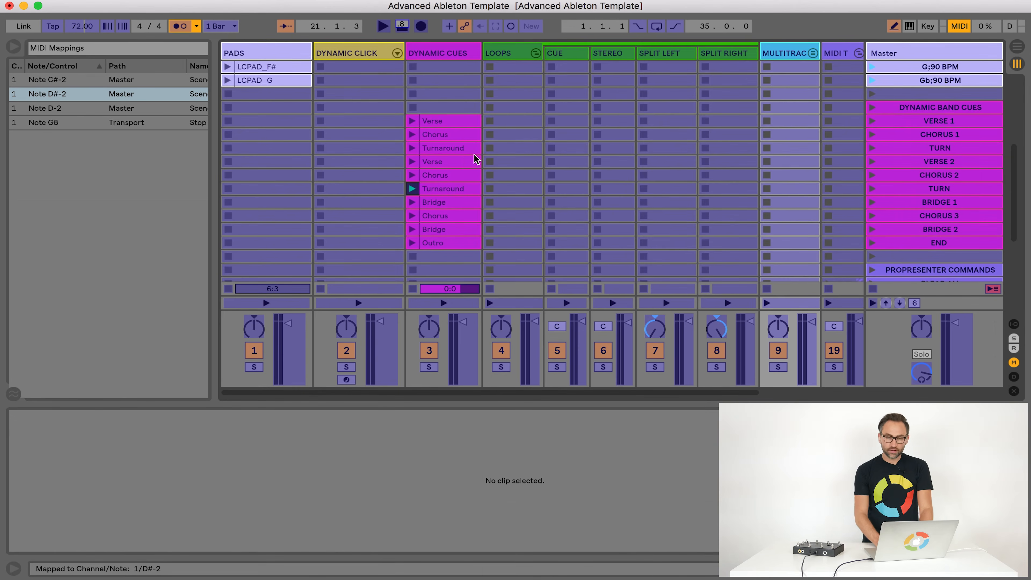
pyautogui.click(442, 188)
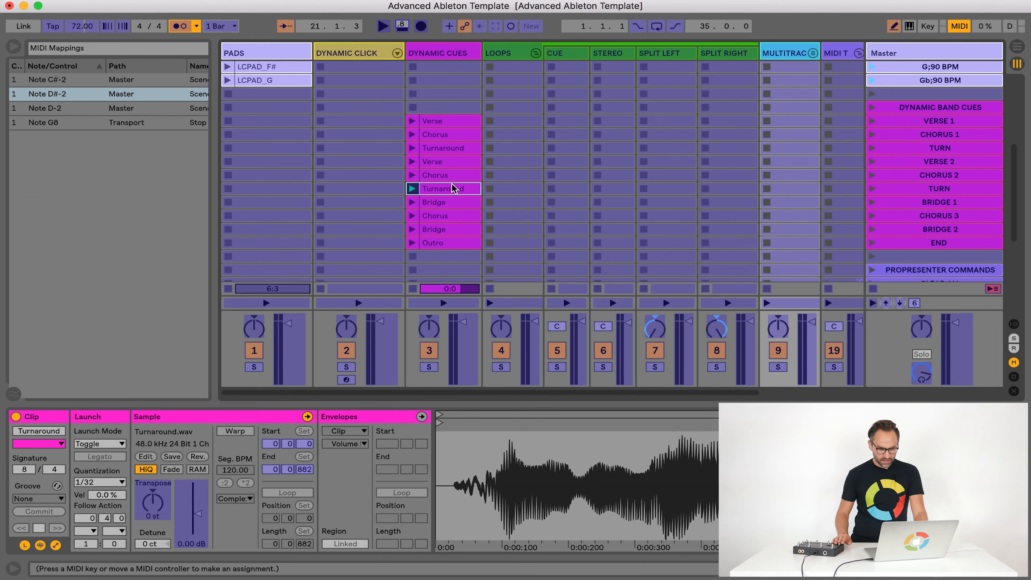
pyautogui.click(446, 240)
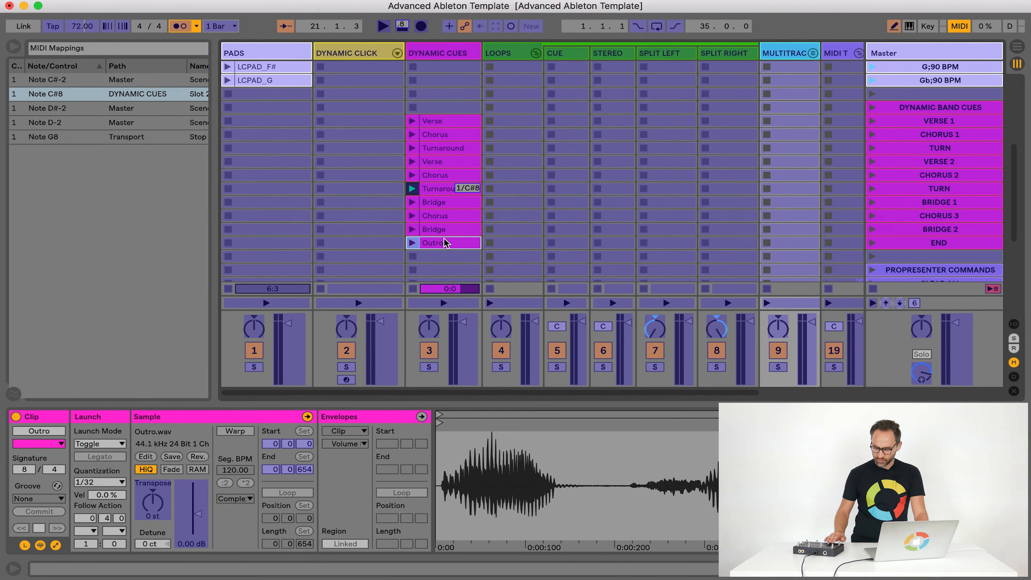
pyautogui.click(960, 26)
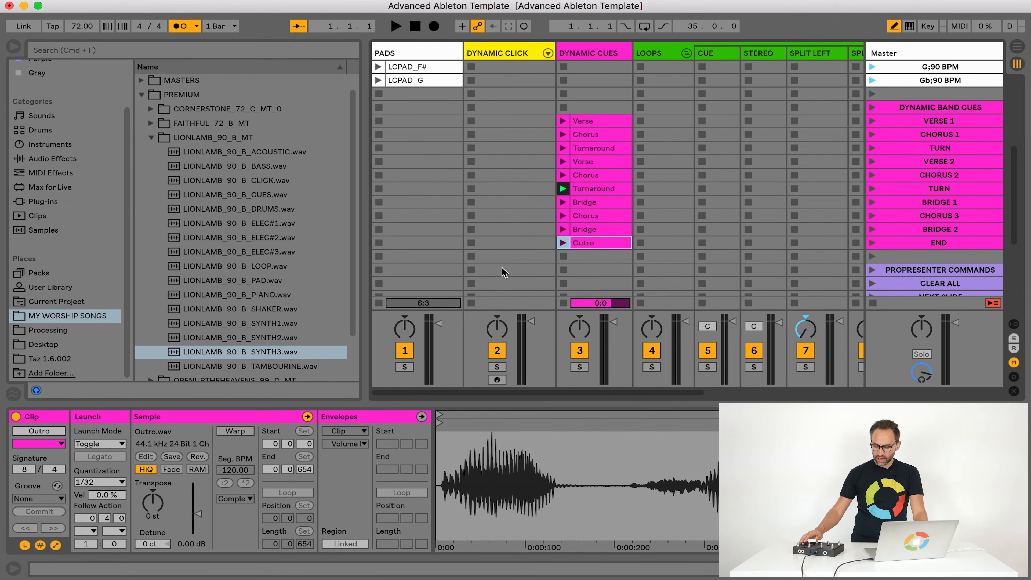
# Hide the browser to show every track from the first scene, and select an empty slot in the SPLIT RIGHT track
pyautogui.scroll(10, 479, 272)
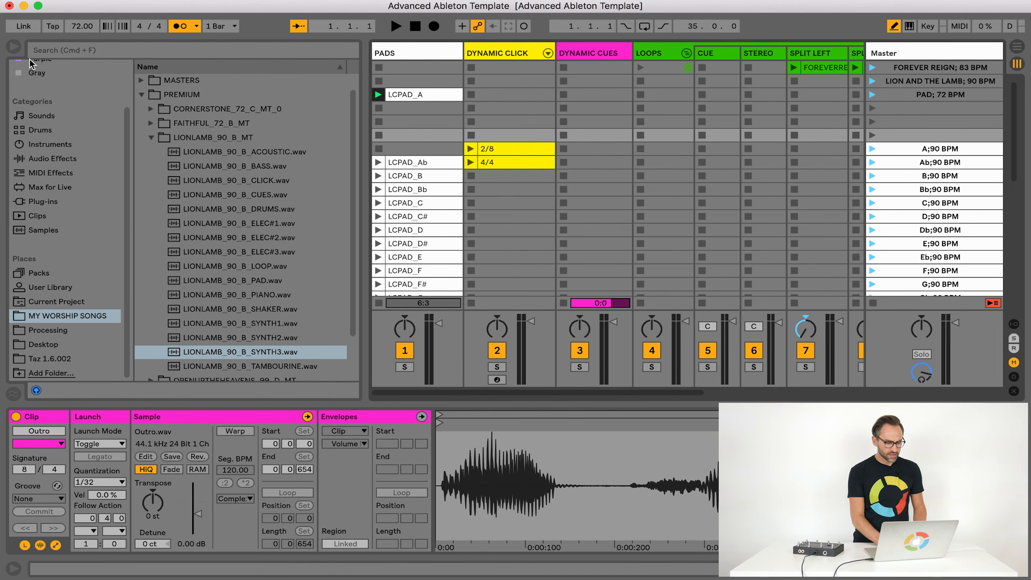
pyautogui.click(13, 46)
pyautogui.click(551, 202)
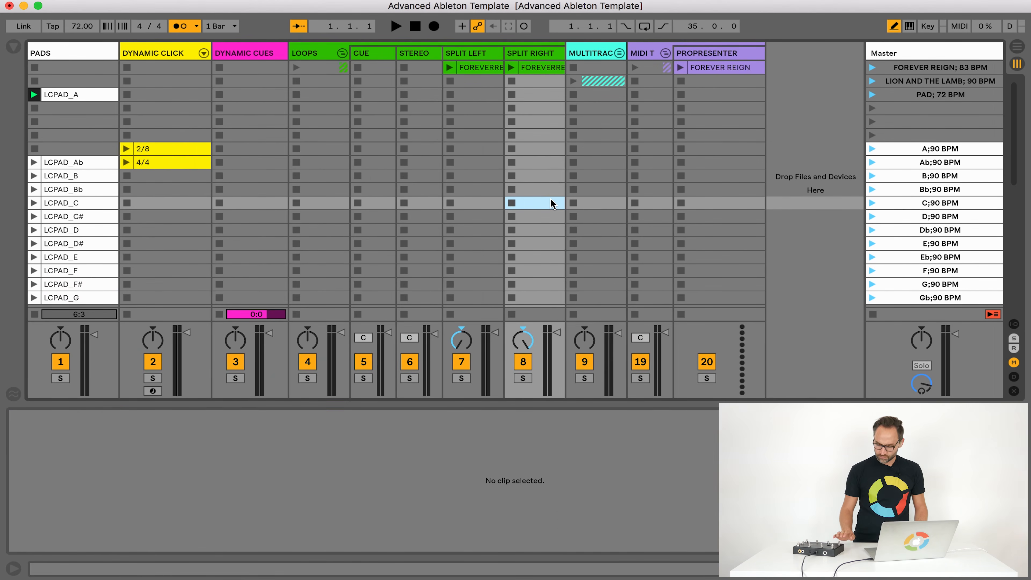